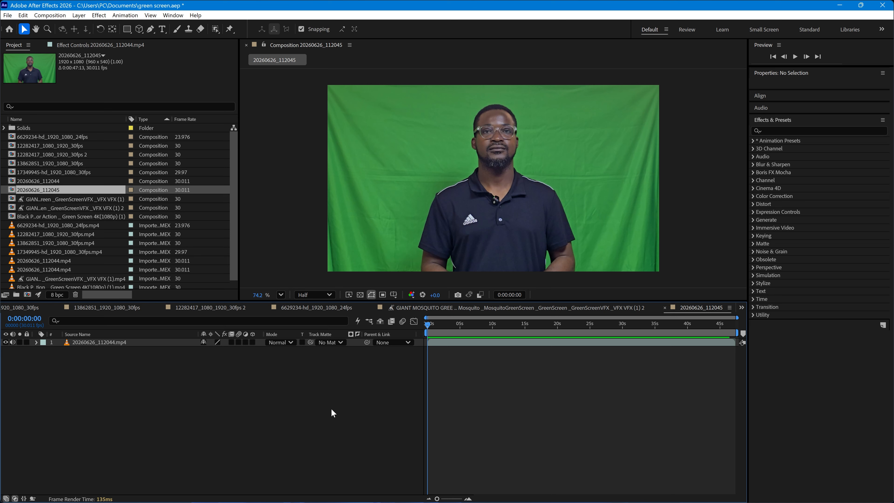
Review the footage in the open compositions, including the landscape, road, blue-screen monitor, mosquito and green-screen presenter clips
left_click(217, 311)
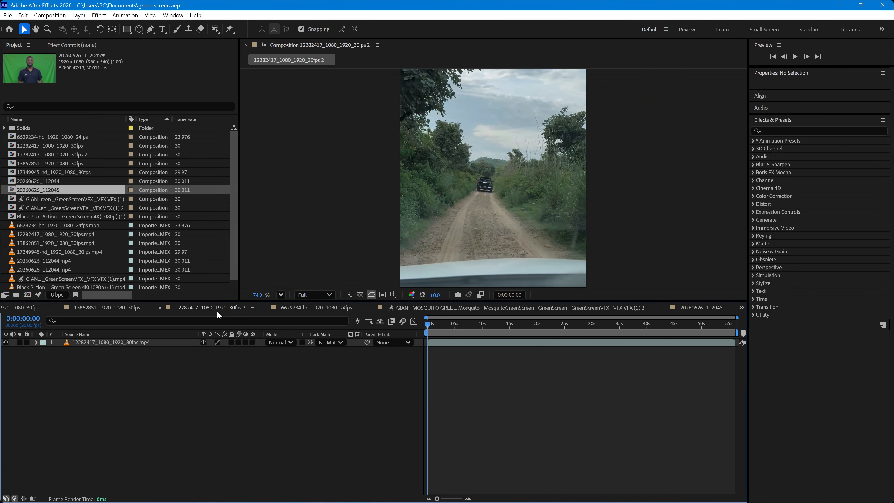
left_click(315, 308)
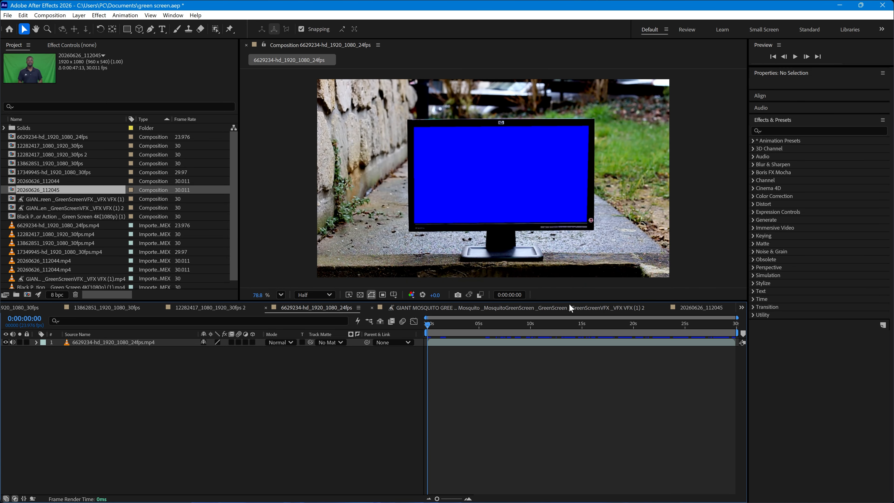
left_click(700, 311)
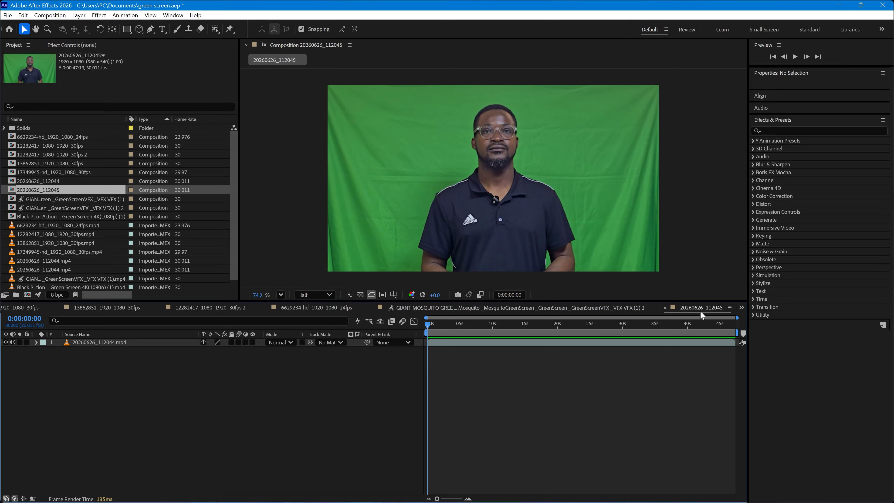
left_click(583, 307)
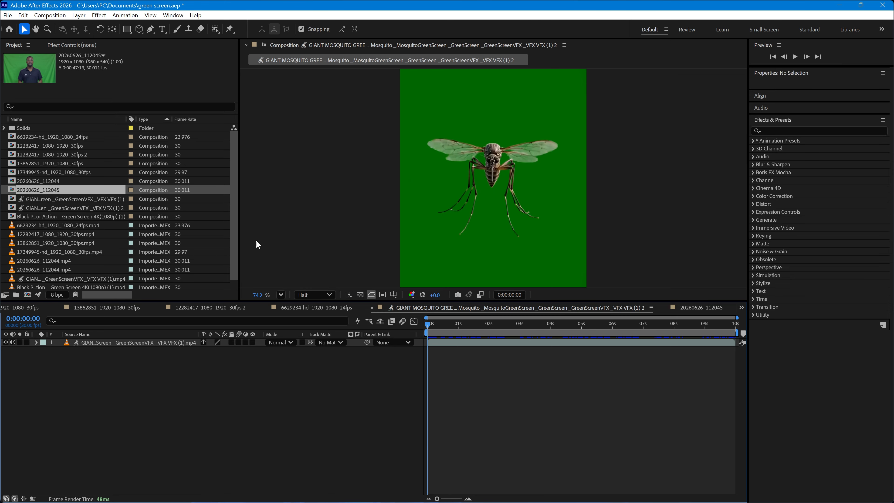
left_click(30, 307)
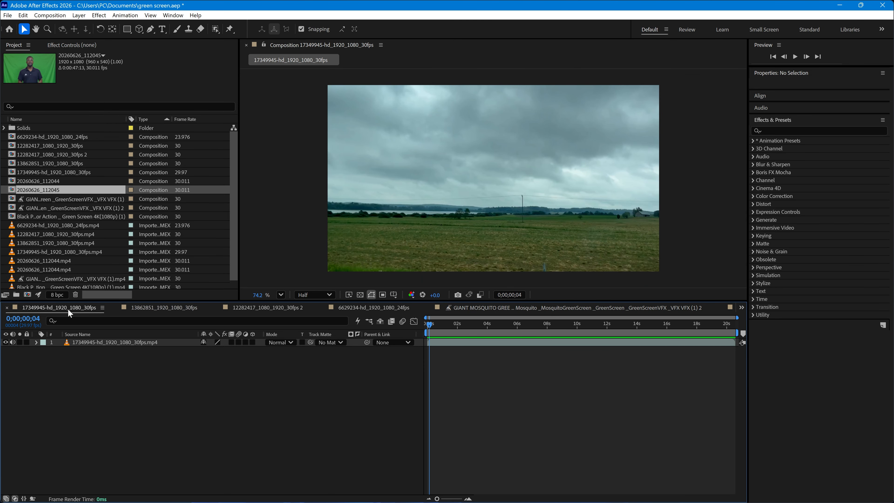
left_click(150, 309)
left_click(260, 304)
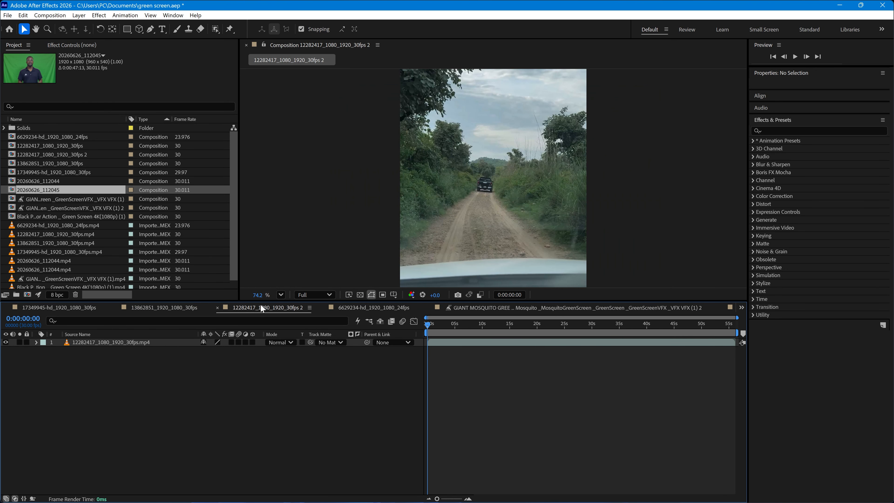
left_click(385, 309)
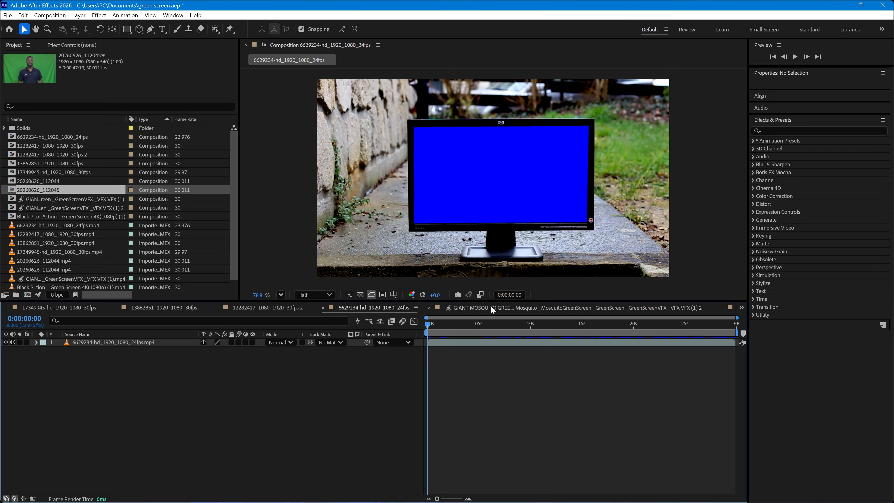
left_click(535, 310)
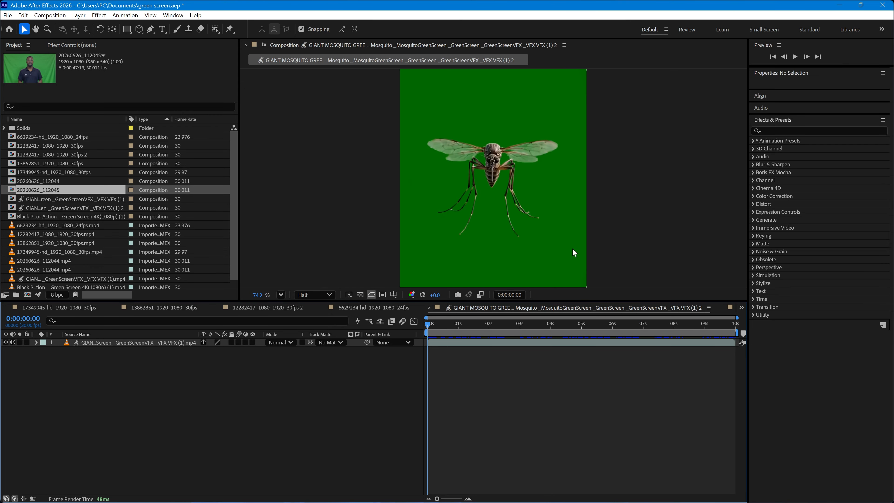
left_click(741, 307)
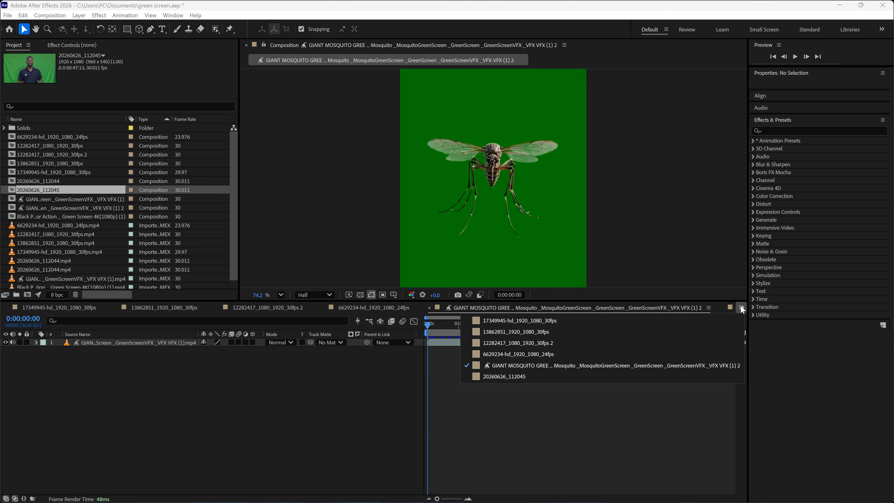
left_click(528, 376)
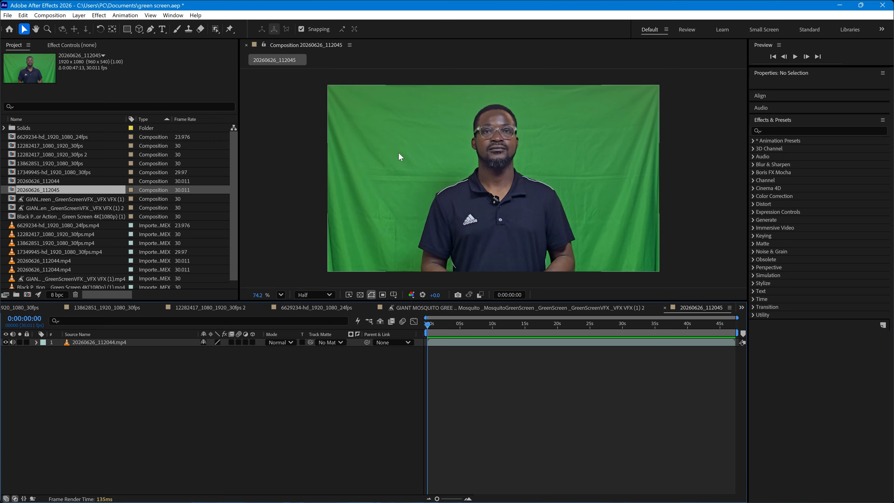
Revisit the blue-screen monitor and road compositions, and examine the green backdrop around the mosquito
left_click(317, 310)
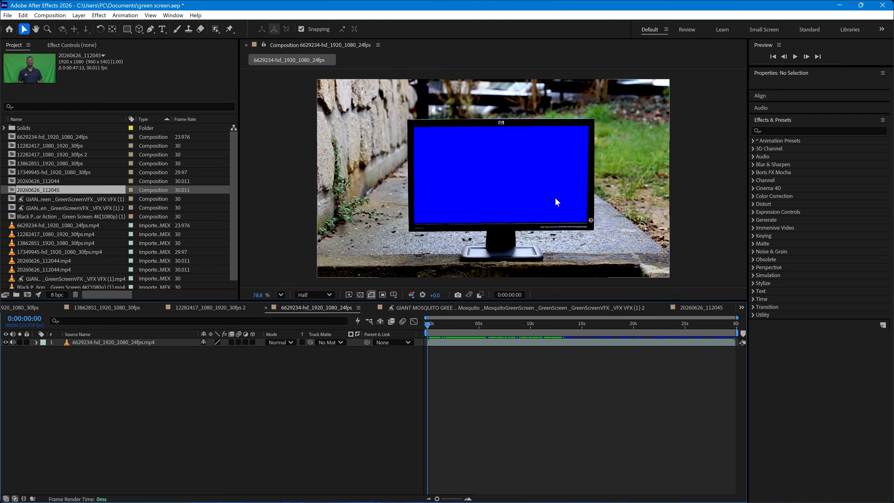
left_click(226, 306)
left_click(103, 306)
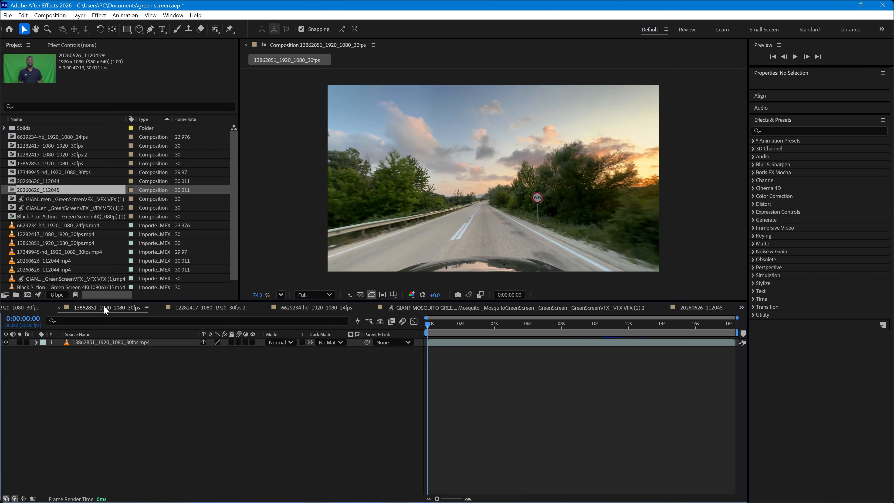
left_click(707, 306)
left_click(581, 306)
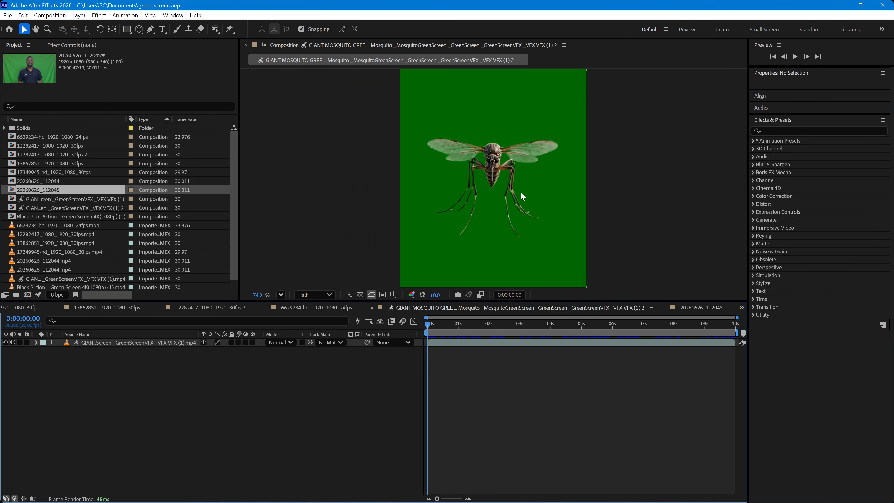
scroll(541, 194, "down", 2)
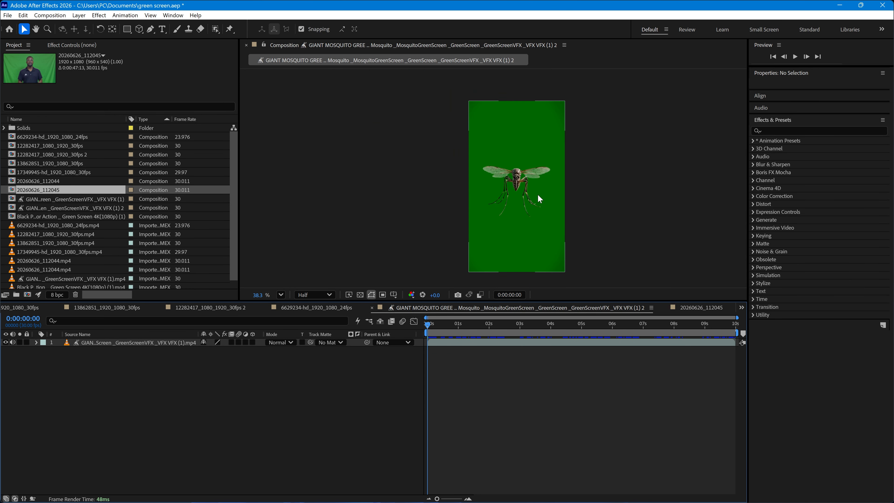
scroll(531, 189, "down", 3)
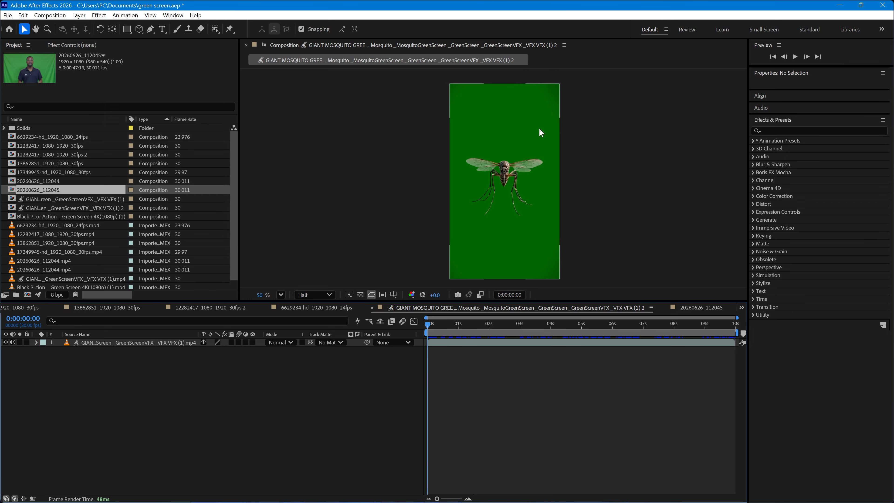
scroll(539, 123, "up", 5)
scroll(538, 110, "up", 2)
scroll(492, 124, "down", 4)
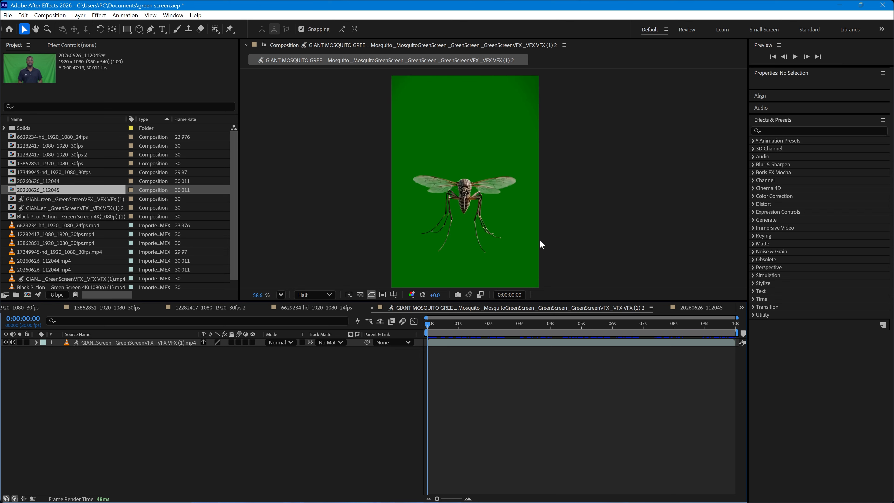
Open composition 20260626_112045 and examine the green cloth's folds and shading around the presenter
left_click(701, 308)
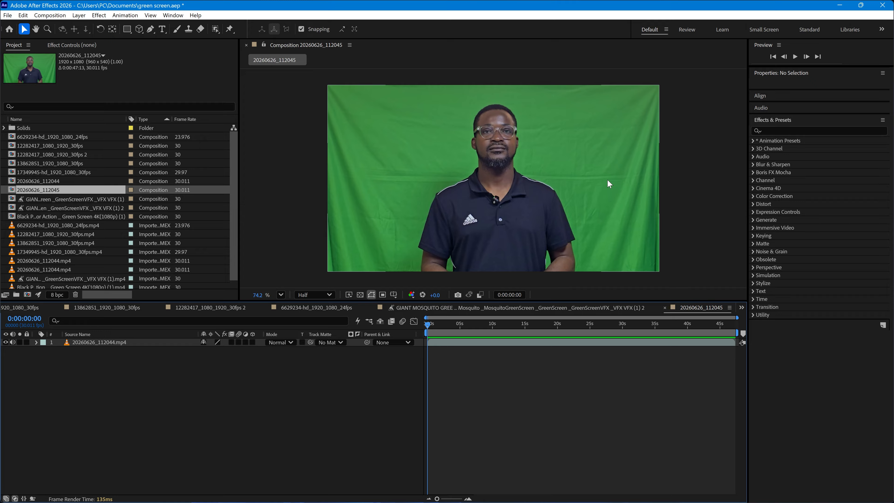
scroll(633, 171, "up", 4)
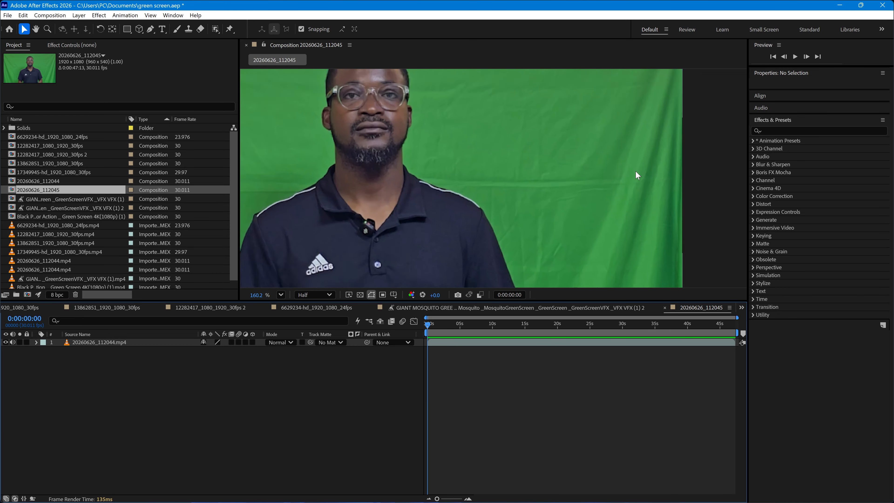
scroll(663, 119, "up", 1)
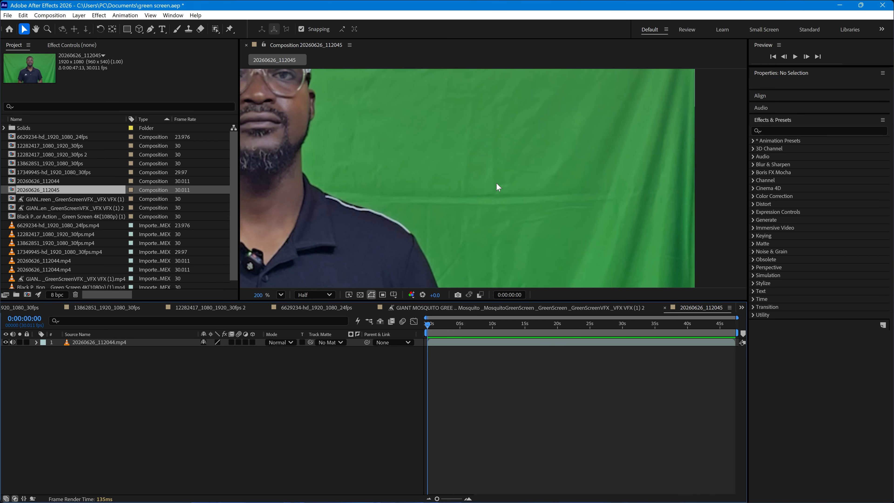
scroll(496, 183, "down", 5)
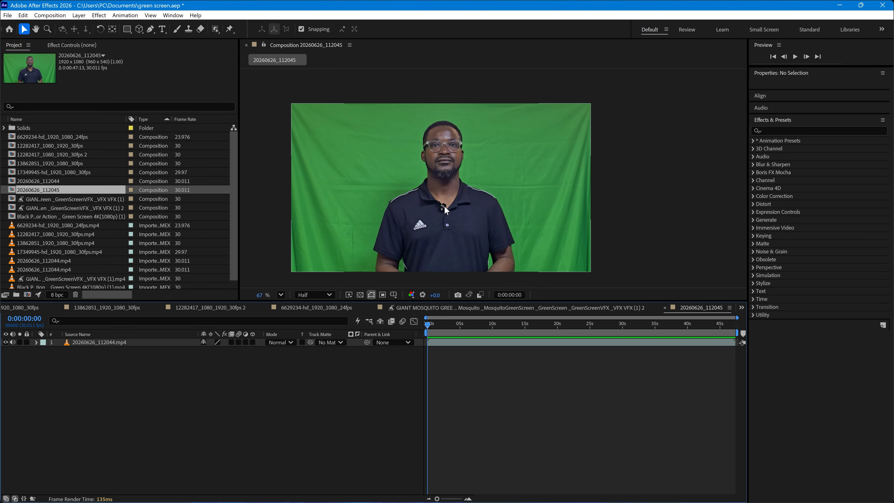
scroll(377, 196, "up", 4)
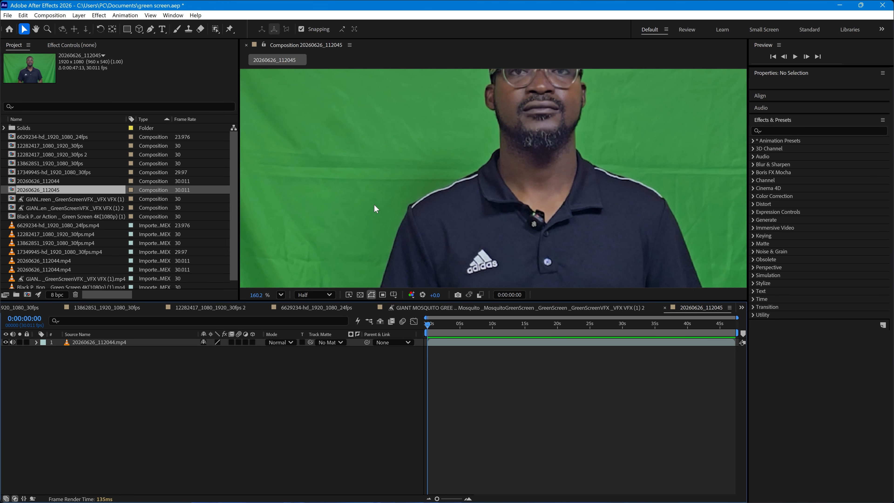
scroll(396, 204, "up", 2)
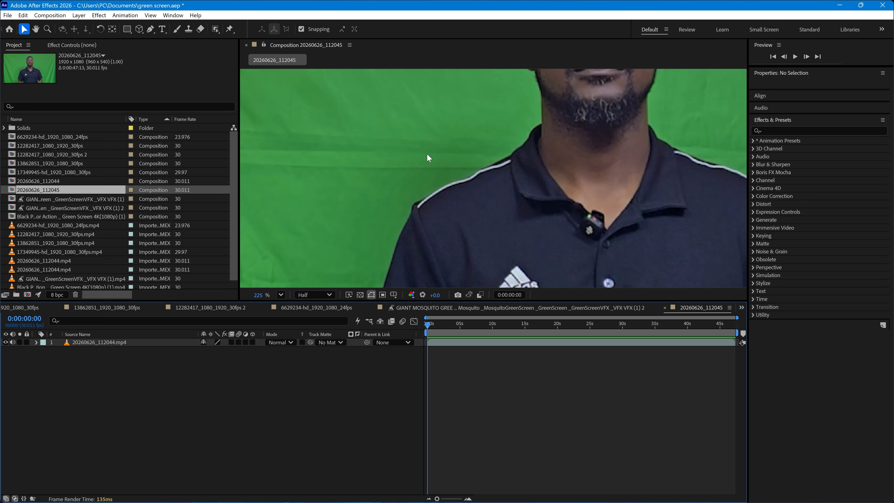
scroll(440, 150, "down", 6)
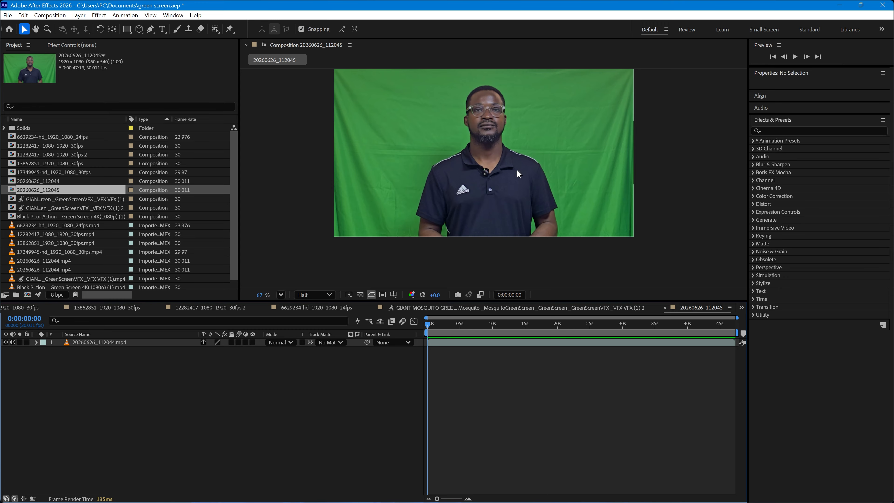
scroll(506, 144, "up", 2)
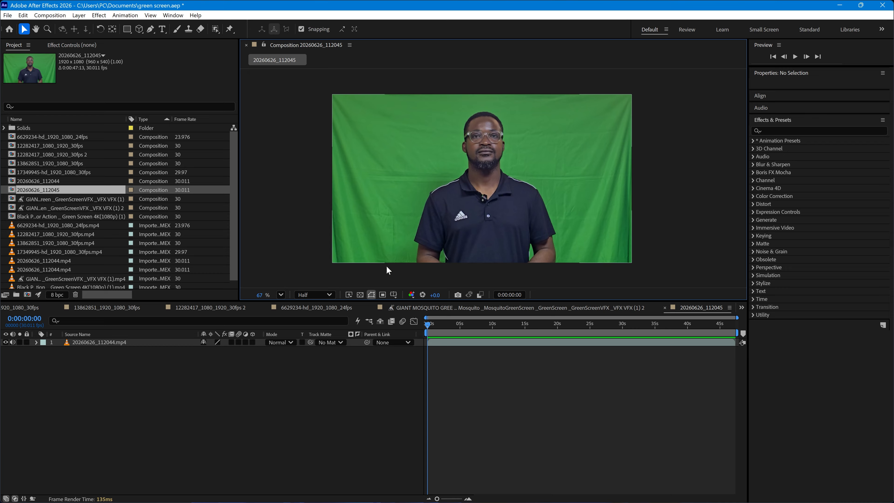
Find the Keylight (1.2) effect and apply it to the 20260626_112044.mp4 layer
left_click(169, 342)
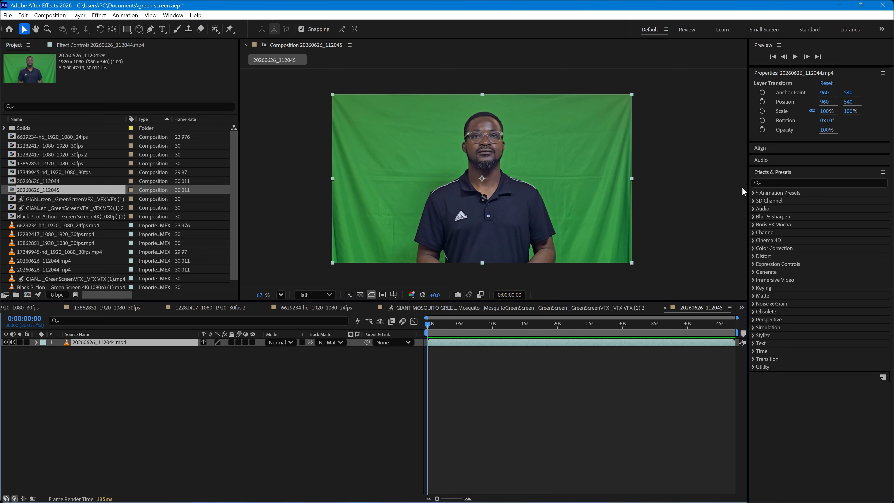
left_click(776, 184)
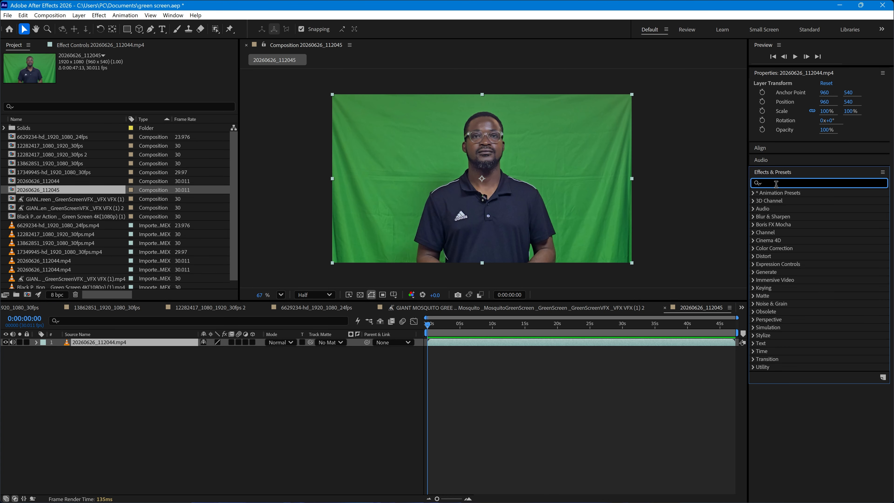
type("ke")
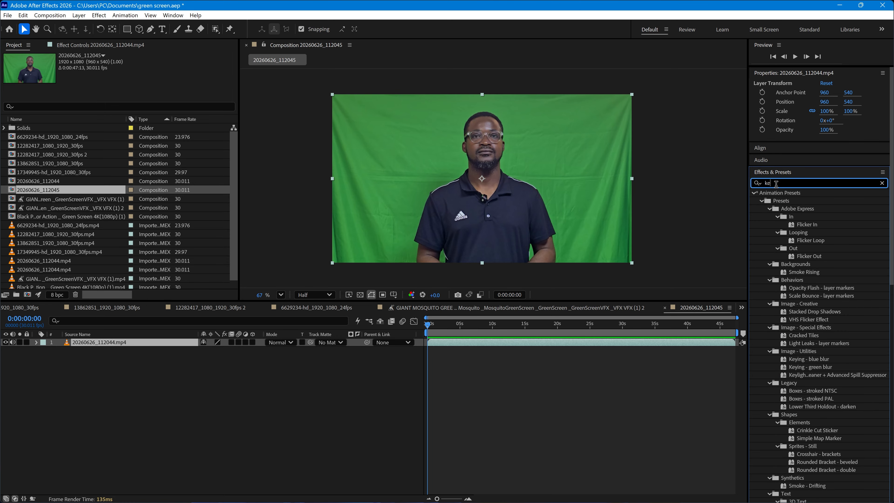
type("yli")
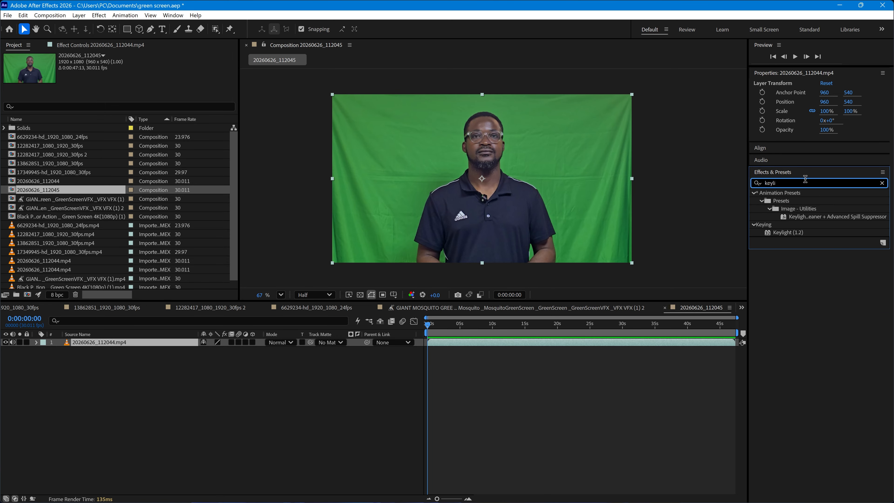
left_click_drag(787, 233, 479, 341)
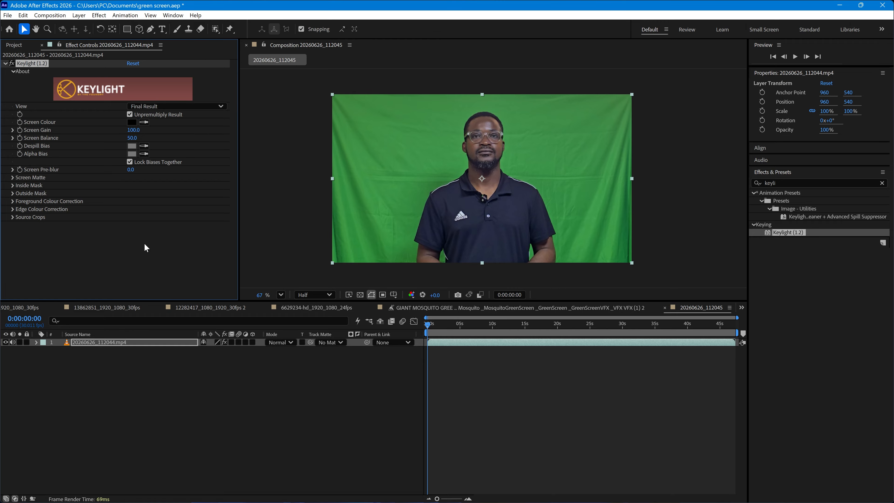
Keep Keylight's view on Final Result and sample the green backdrop beside the presenter as the Screen Colour
left_click(172, 105)
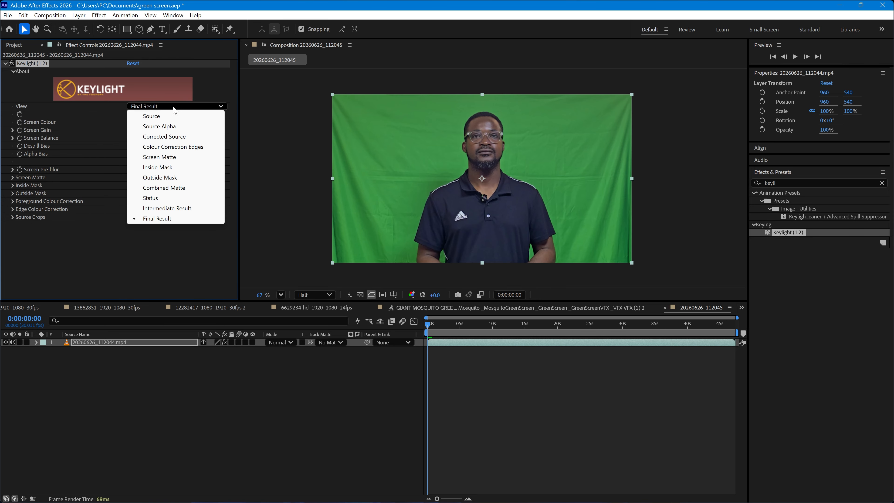
left_click(175, 221)
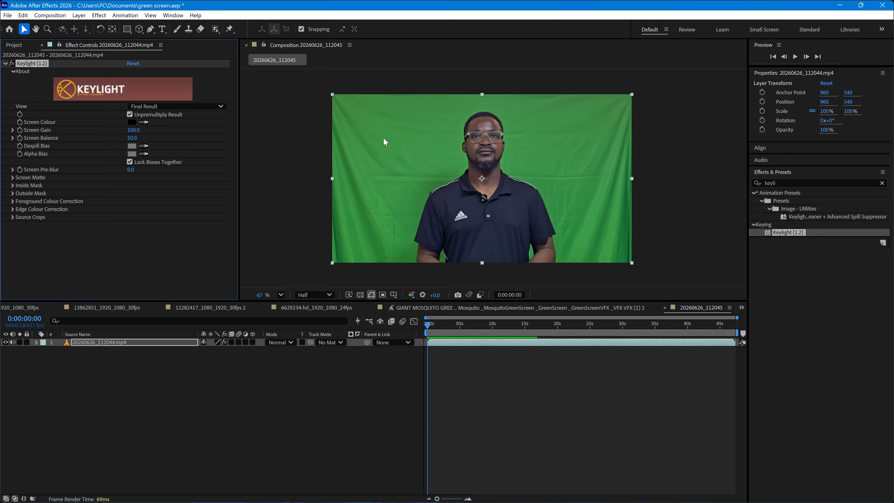
left_click(147, 123)
left_click(419, 143)
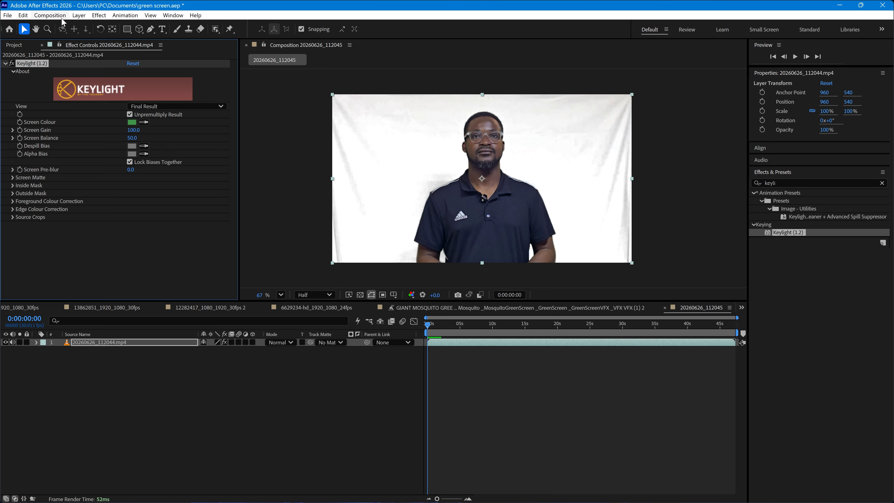
Set the composition's background color to yellow-orange F3D073 so the keyed presenter stands out against it
left_click(49, 16)
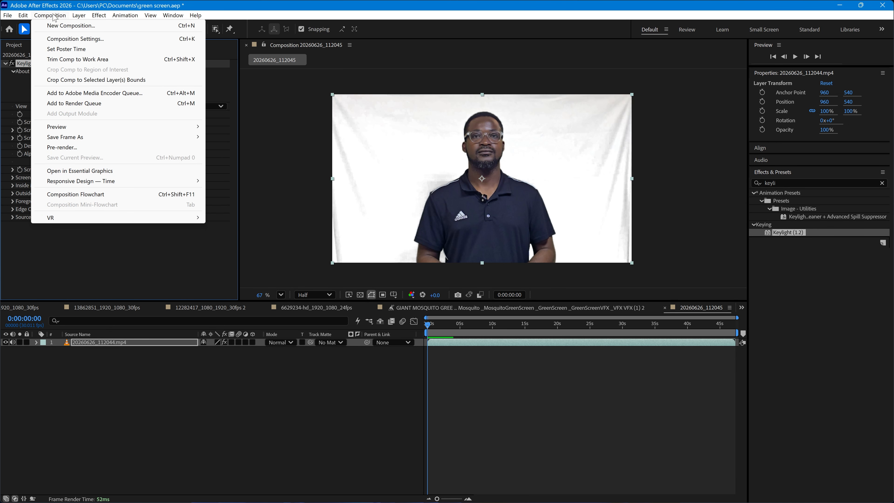
left_click(75, 39)
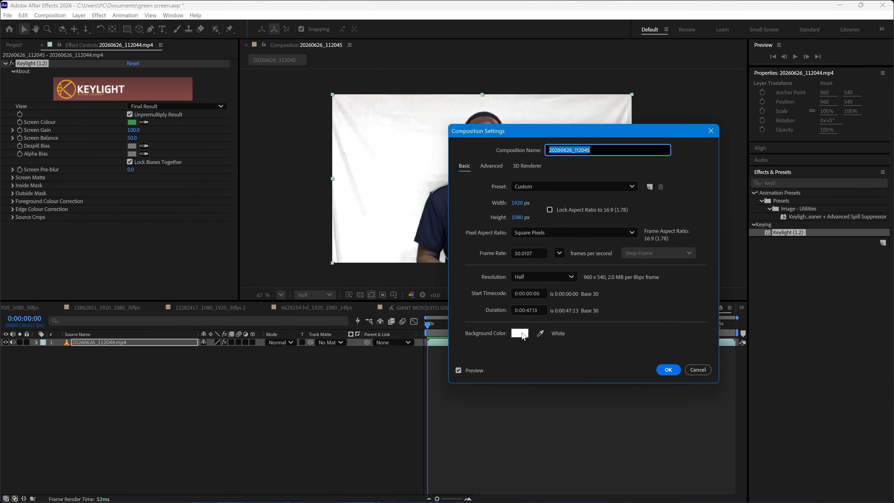
left_click(520, 333)
left_click_drag(562, 204, 548, 272)
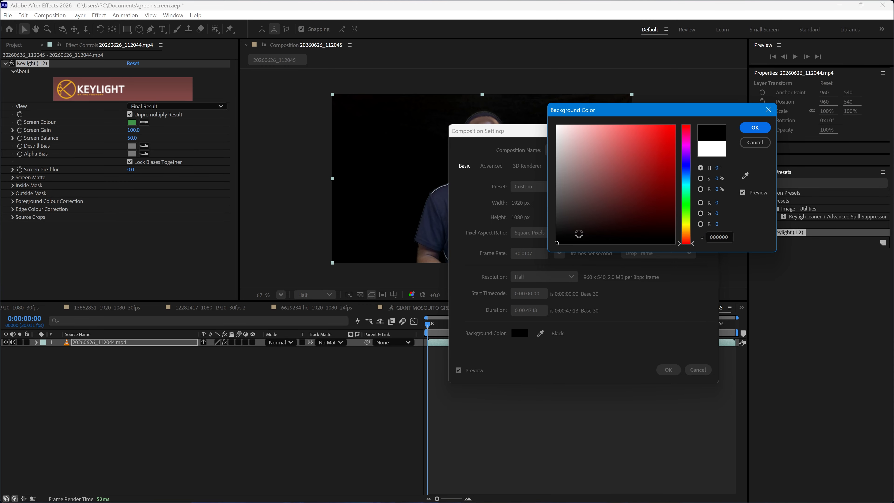
mouse_move(658, 210)
left_mouse_down()
mouse_move(606, 158)
mouse_move(615, 142)
mouse_move(668, 190)
mouse_move(603, 187)
mouse_move(585, 170)
left_mouse_up()
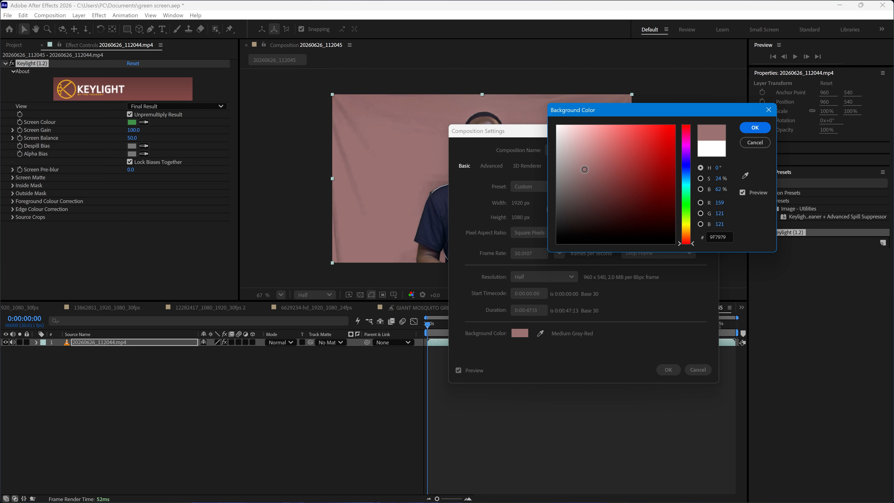
left_click(686, 190)
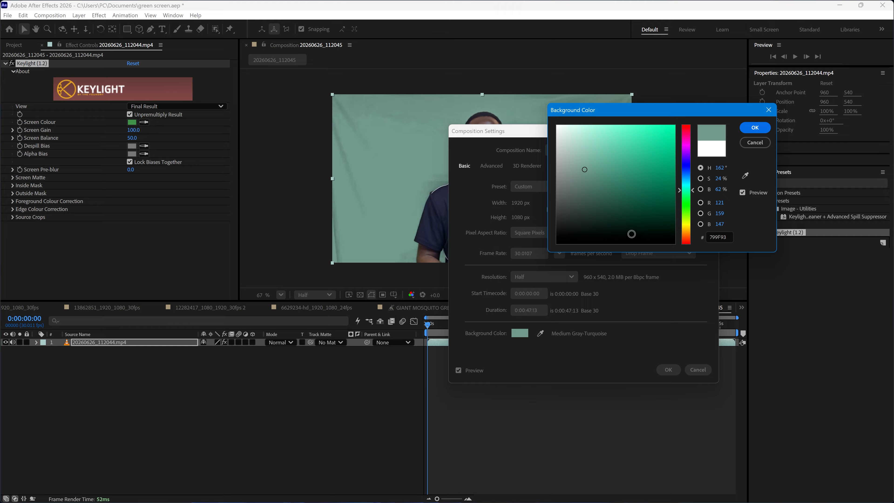
mouse_move(620, 226)
left_mouse_down()
mouse_move(547, 247)
mouse_move(567, 194)
left_mouse_up()
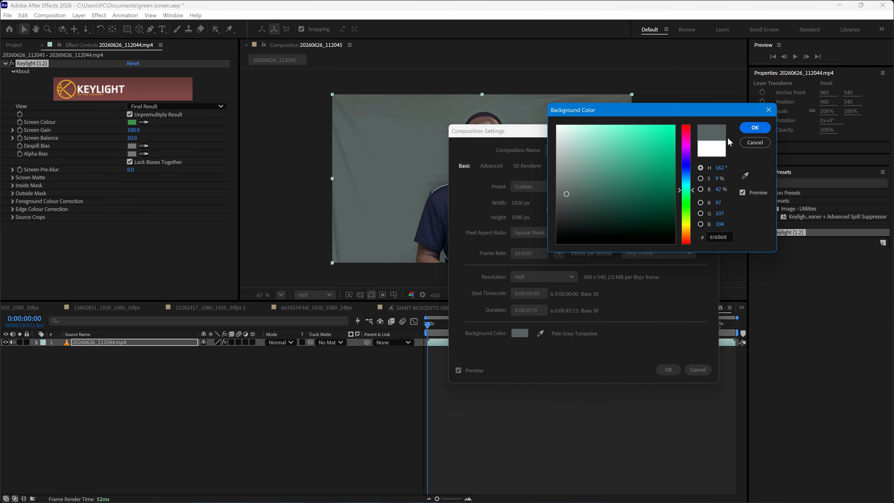
left_click_drag(687, 217, 686, 230)
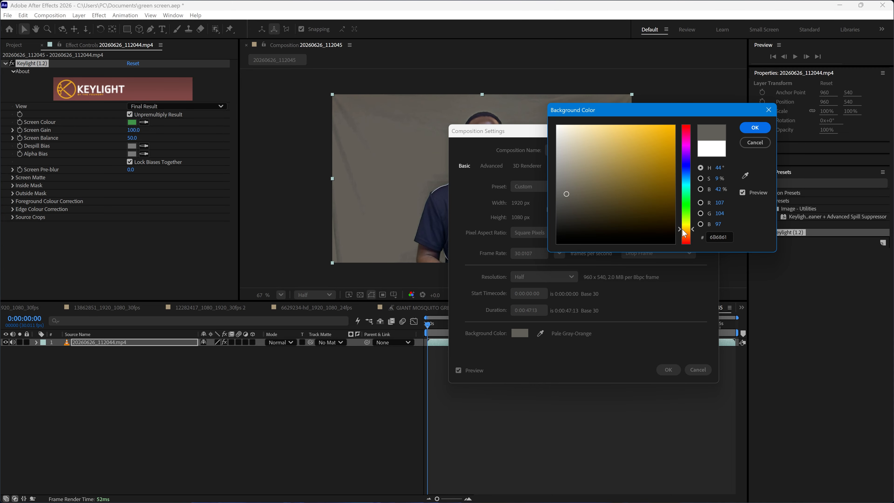
left_click_drag(624, 135, 619, 131)
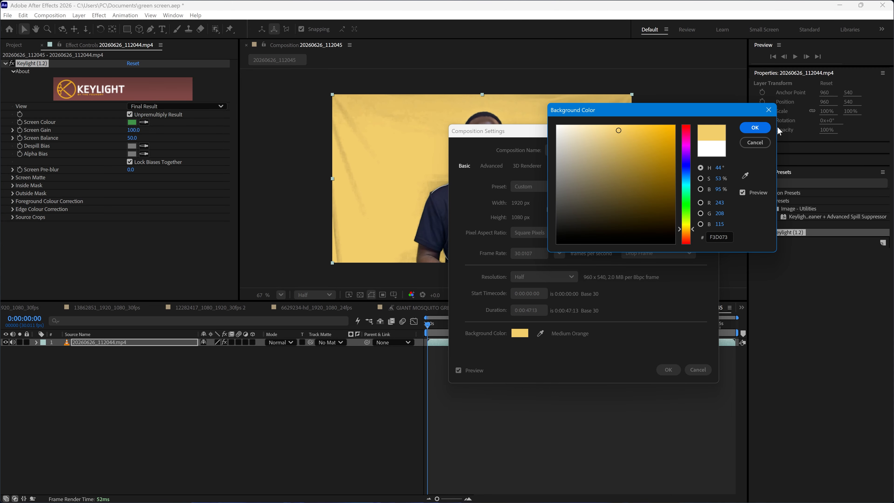
left_click(753, 128)
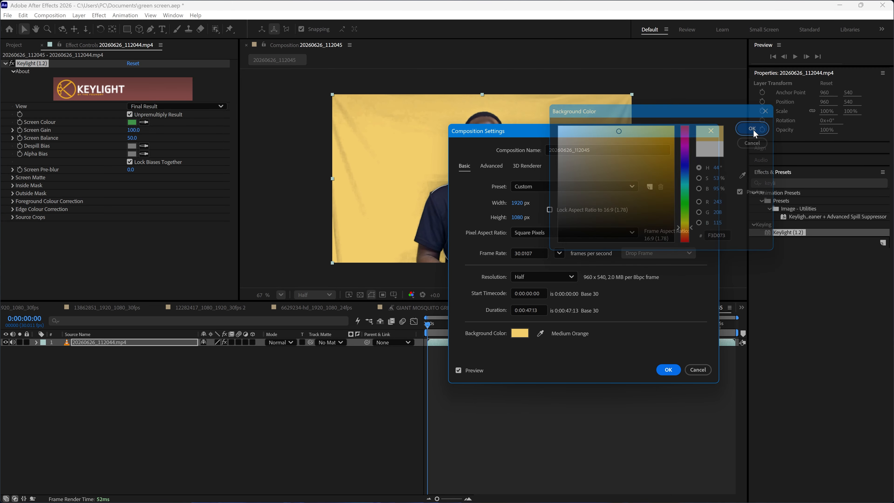
left_click(666, 371)
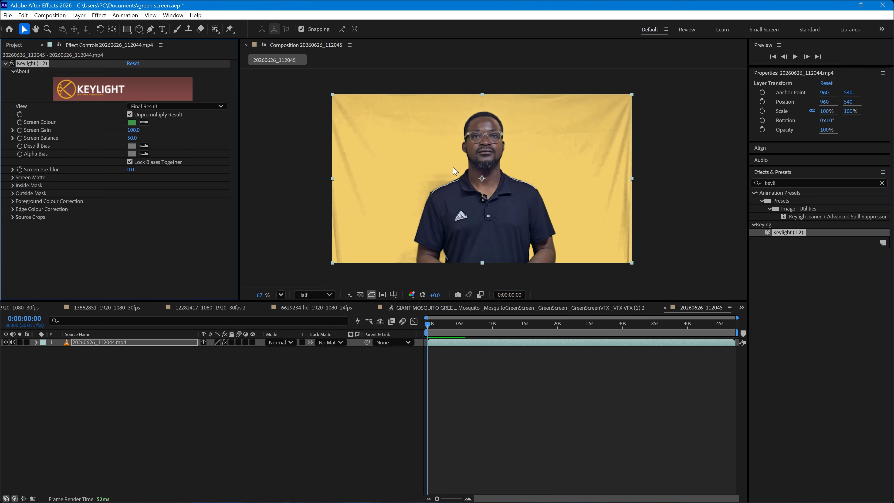
Switch Keylight's view to Screen Matte and clean up the matte with Clip Black 27 and Clip White 44
scroll(436, 185, "up", 5)
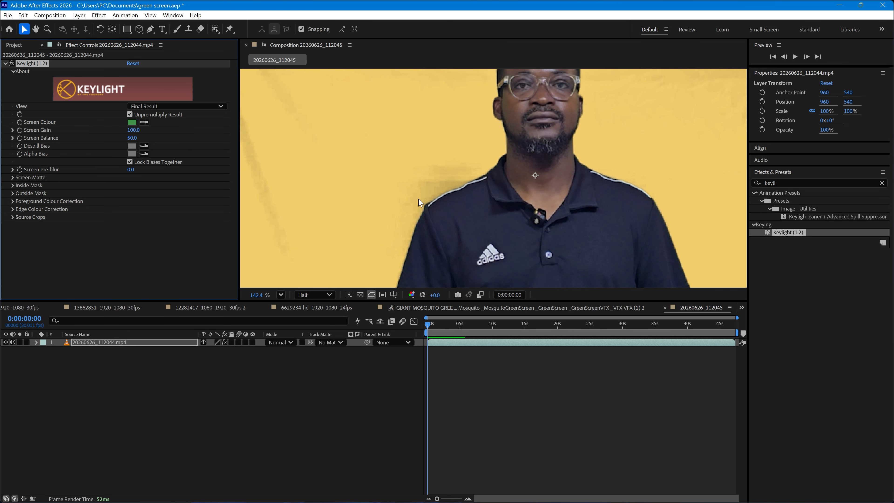
scroll(433, 192, "down", 2)
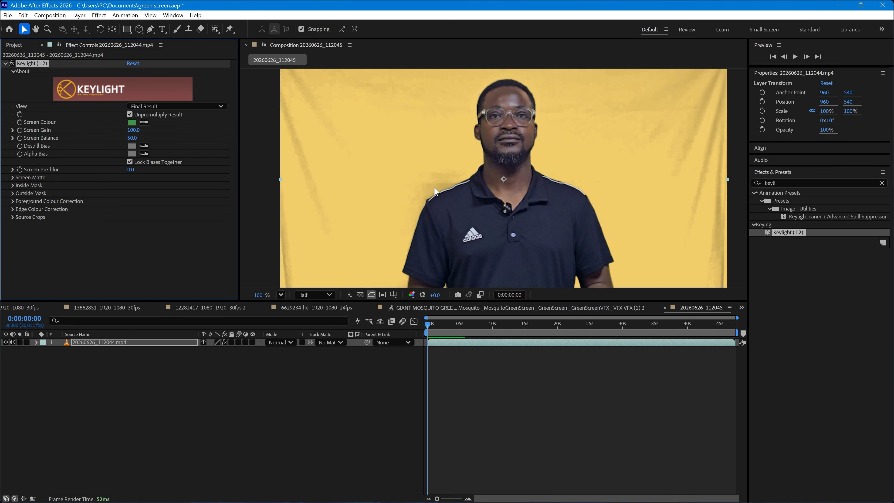
scroll(434, 191, "up", 1)
scroll(431, 190, "down", 3)
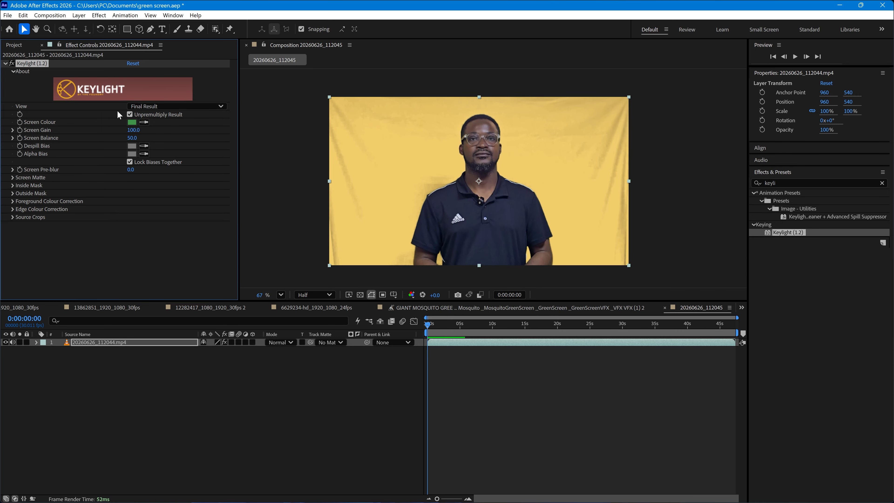
left_click(168, 109)
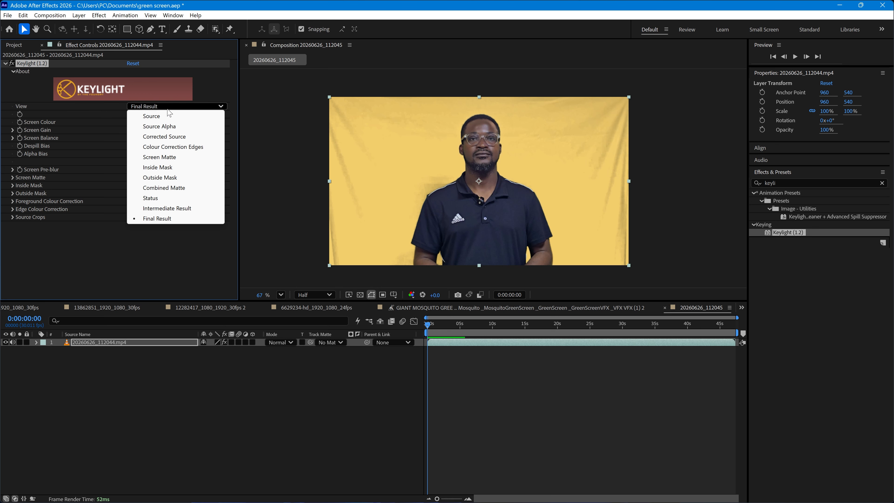
left_click(180, 157)
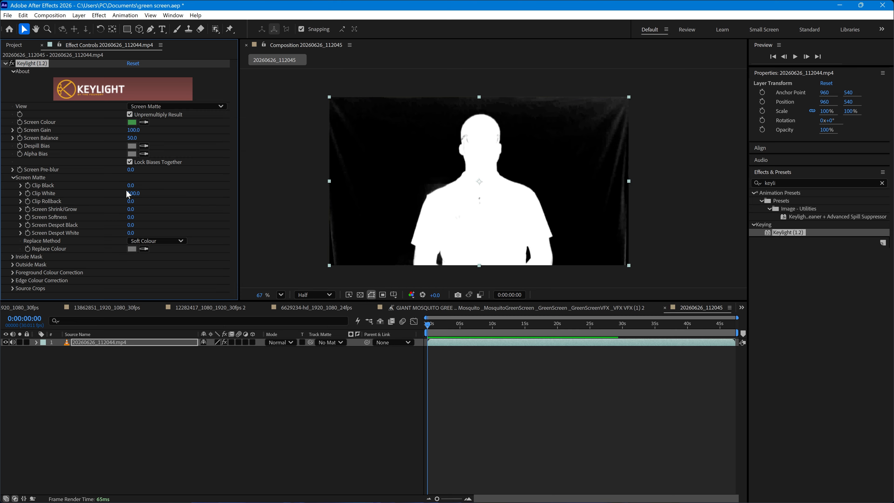
left_click_drag(130, 185, 140, 185)
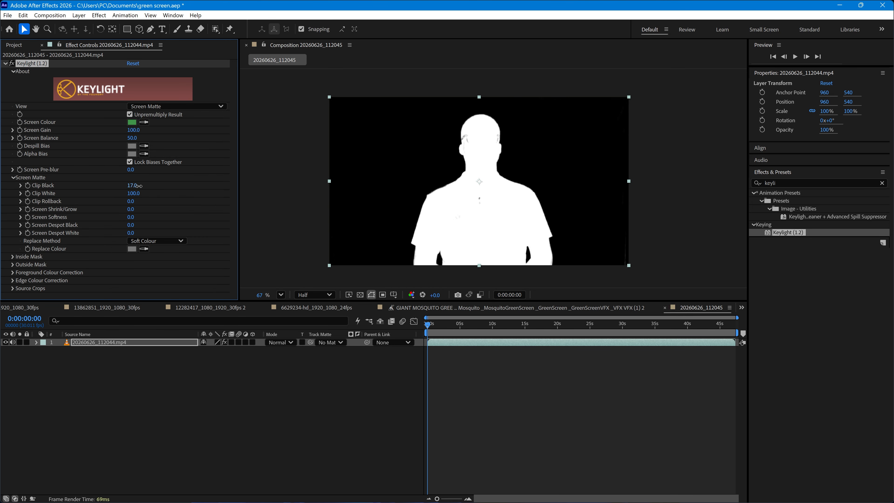
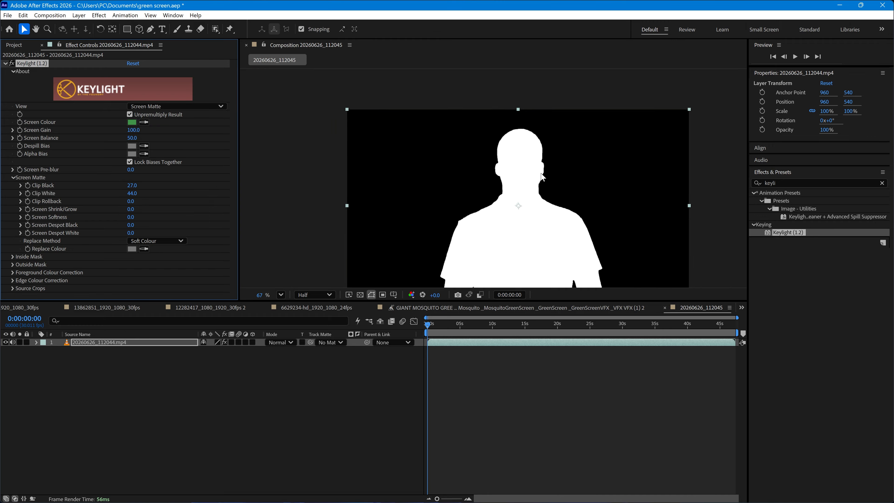
scroll(601, 235, "up", 2)
scroll(601, 236, "up", 3)
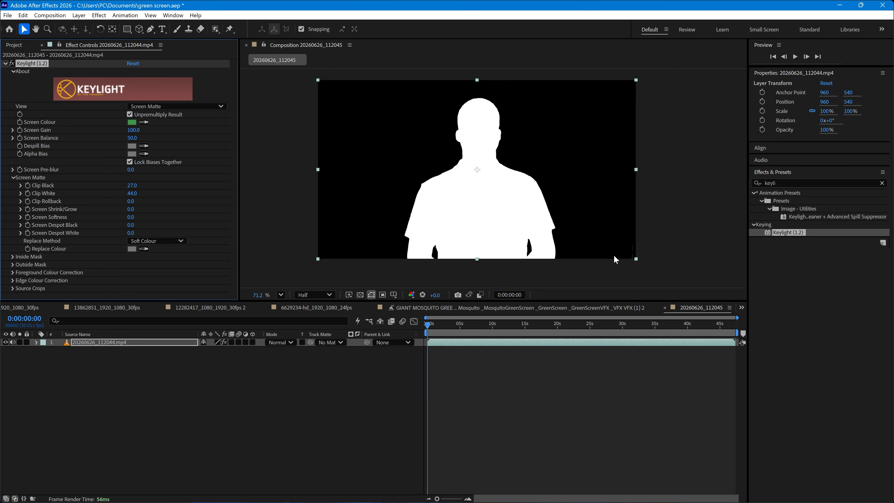
Return Keylight's view to Final Result, deselect the layer and inspect the key's edges around the presenter's head
left_click(155, 106)
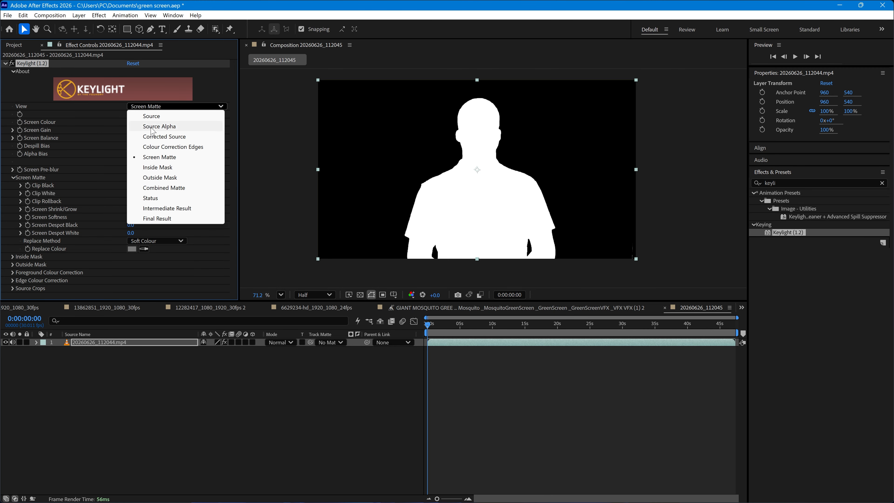
left_click(167, 218)
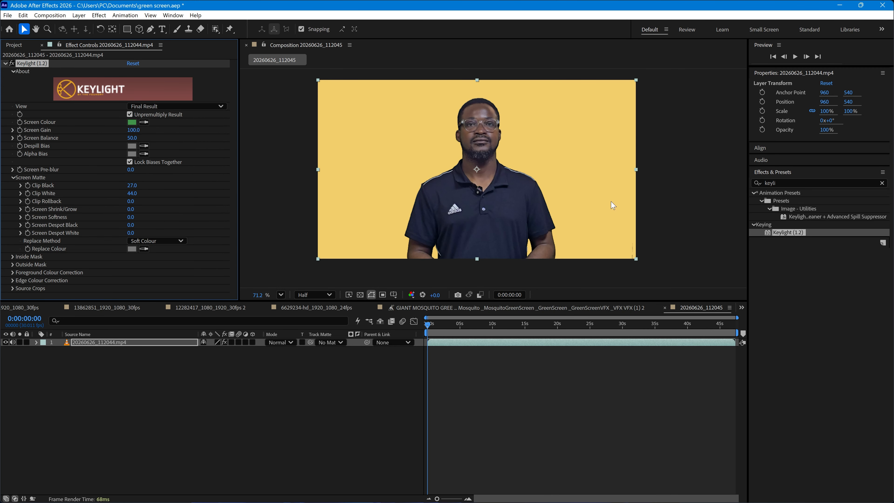
left_click(667, 222)
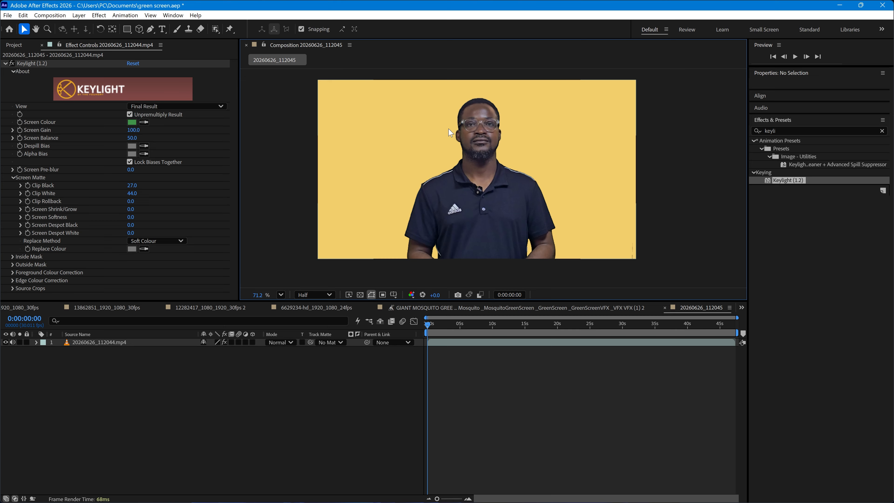
scroll(471, 106, "up", 4)
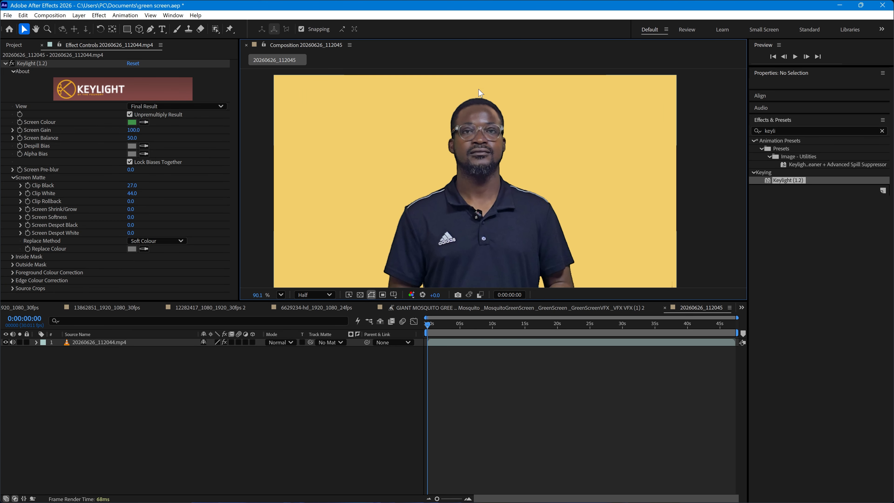
scroll(471, 103, "up", 4)
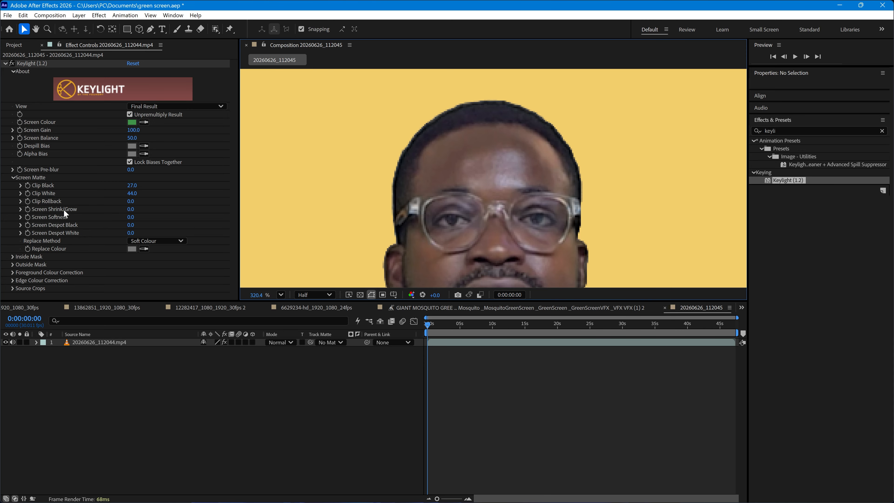
Try a Screen Shrink/Grow value of 2.8 on the matte, and reset it to 0
left_click_drag(131, 209, 144, 209)
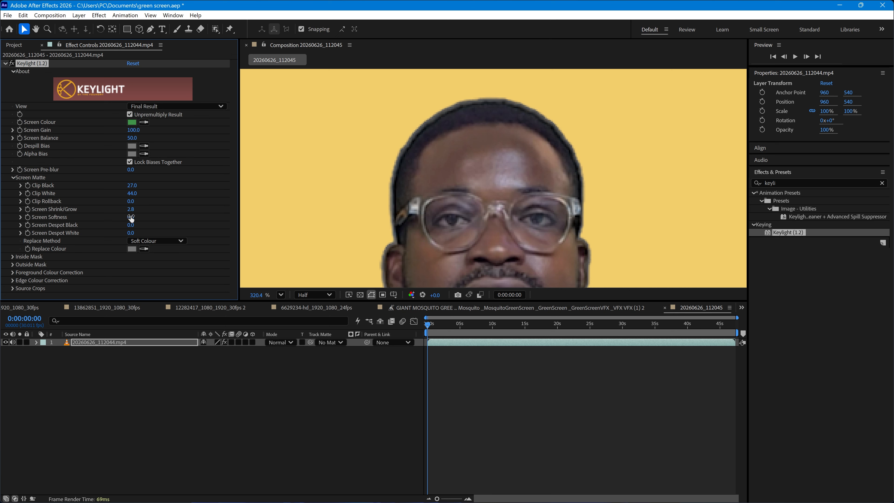
left_click(131, 209)
type("0")
key("Return")
scroll(516, 158, "down", 2)
scroll(516, 157, "down", 4)
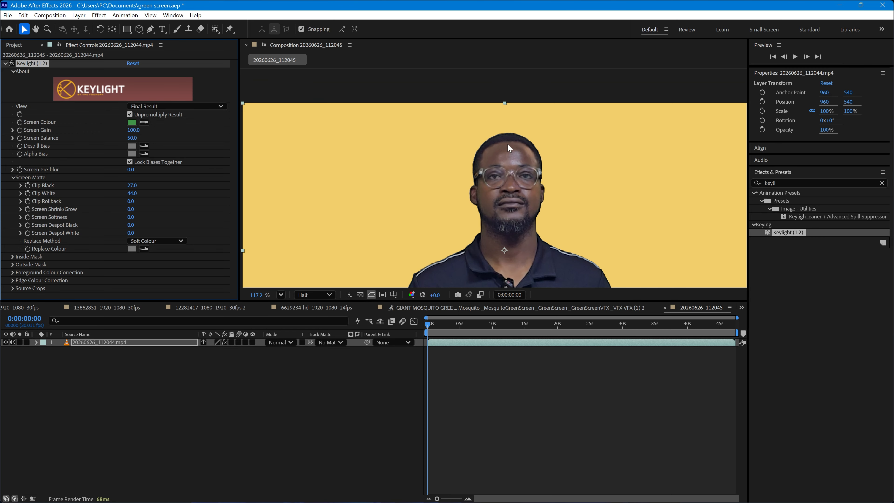
Soften the matte's edge around the presenter's shoulder by setting Screen Softness to 1.7
scroll(591, 264, "up", 5)
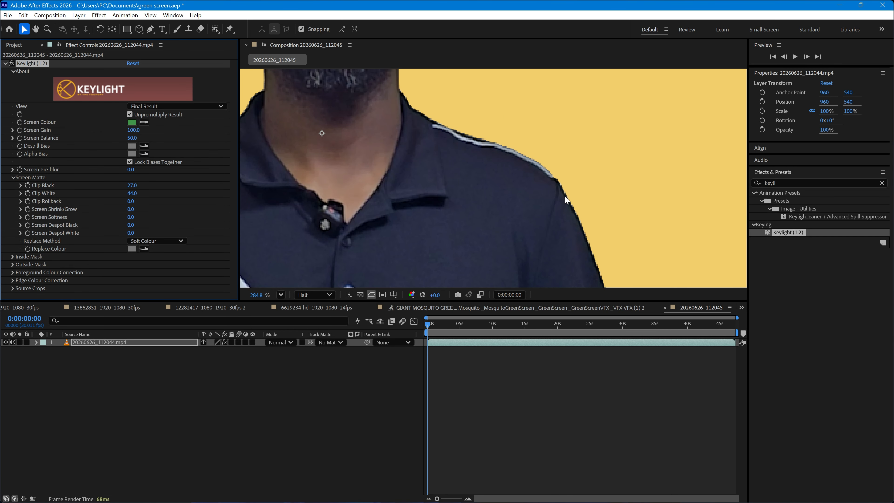
scroll(567, 199, "up", 2)
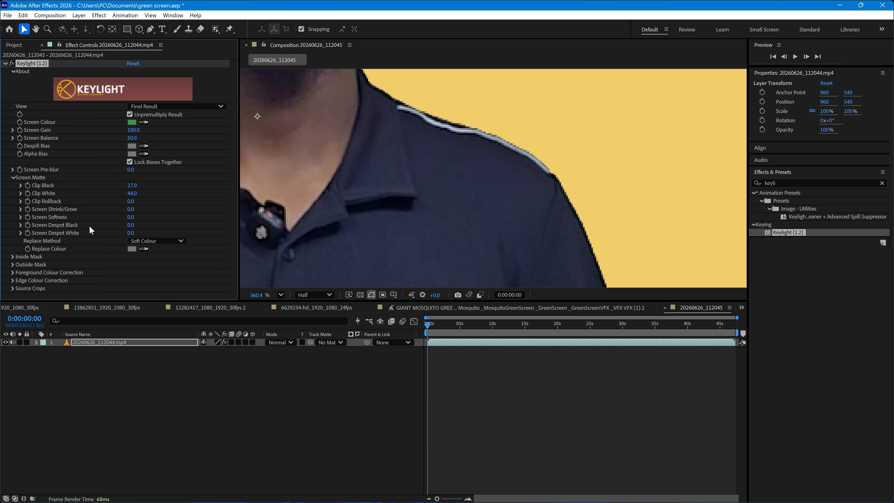
mouse_move(132, 218)
left_mouse_down()
mouse_move(142, 214)
mouse_move(122, 215)
mouse_move(131, 215)
left_mouse_up()
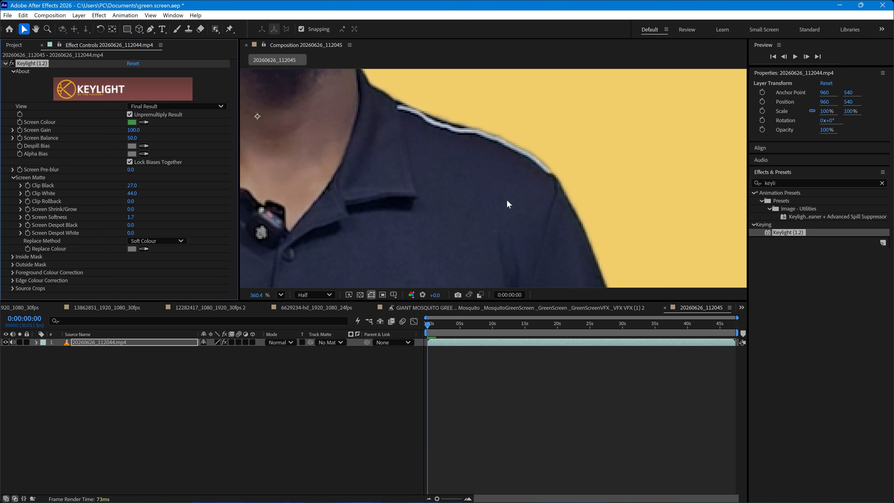
scroll(521, 170, "down", 4)
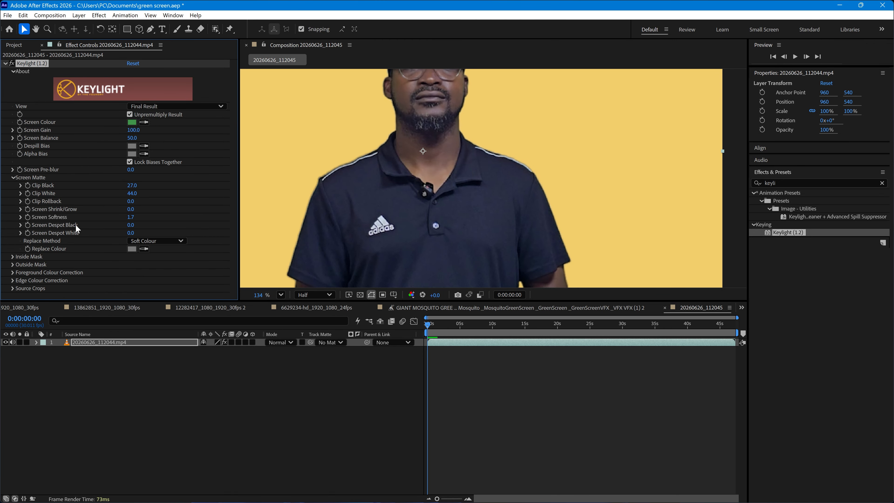
scroll(623, 197, "down", 3)
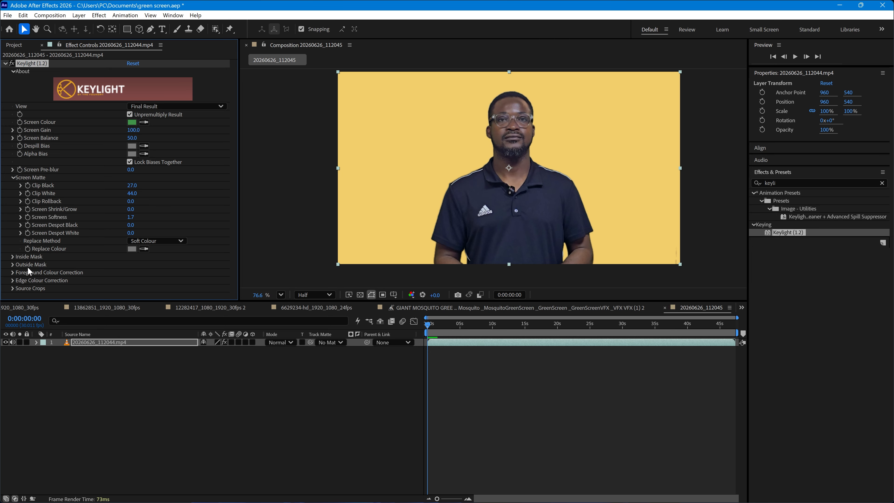
Enable Keylight's Foreground Colour Correction with Contrast -1 and Brightness -3
left_click(12, 273)
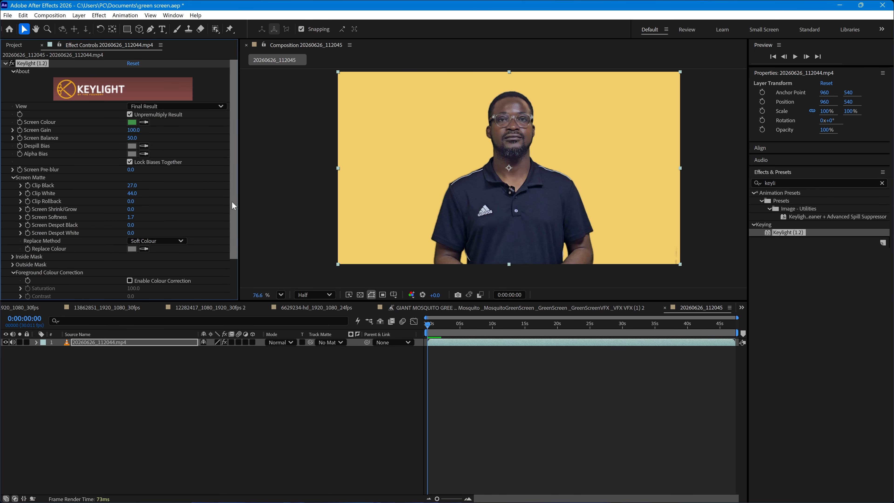
left_click_drag(232, 201, 236, 248)
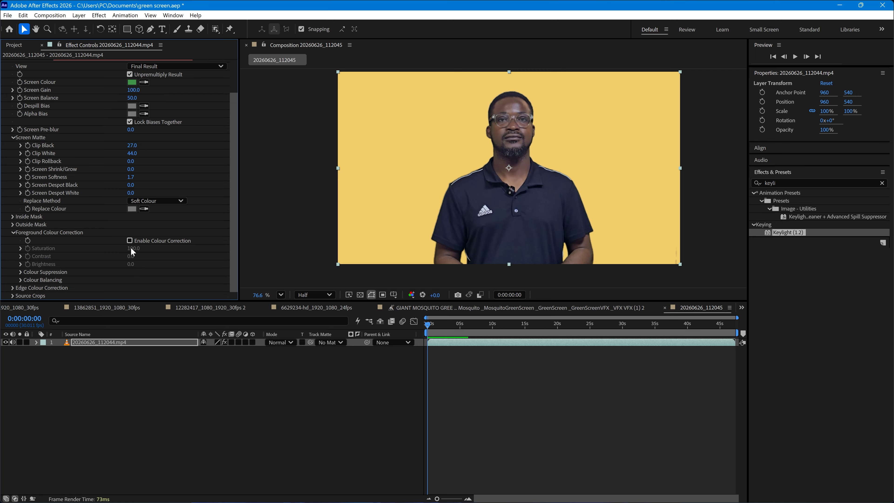
left_click(130, 240)
mouse_move(131, 264)
left_mouse_down()
mouse_move(138, 256)
mouse_move(130, 256)
left_mouse_up()
Expand the foreground's Colour Balancing and Colour Suppression settings and look over their options
left_click(20, 280)
scroll(20, 283, "down", 2)
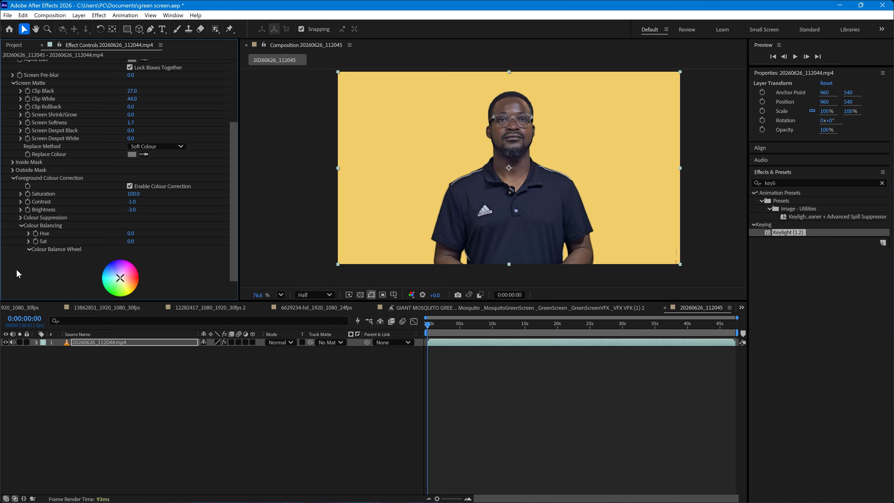
left_click(20, 217)
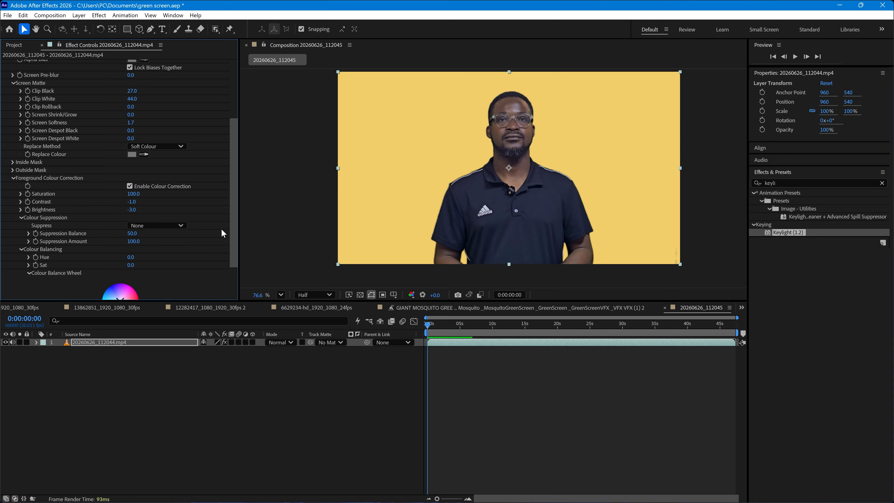
scroll(217, 216, "up", 5)
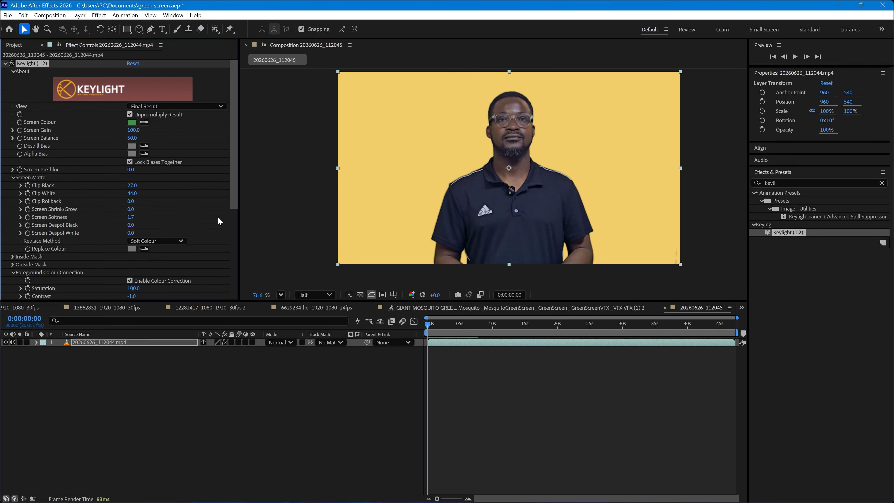
Collapse the Keylight settings and apply the Key Cleaner effect to the presenter clip
left_click(13, 71)
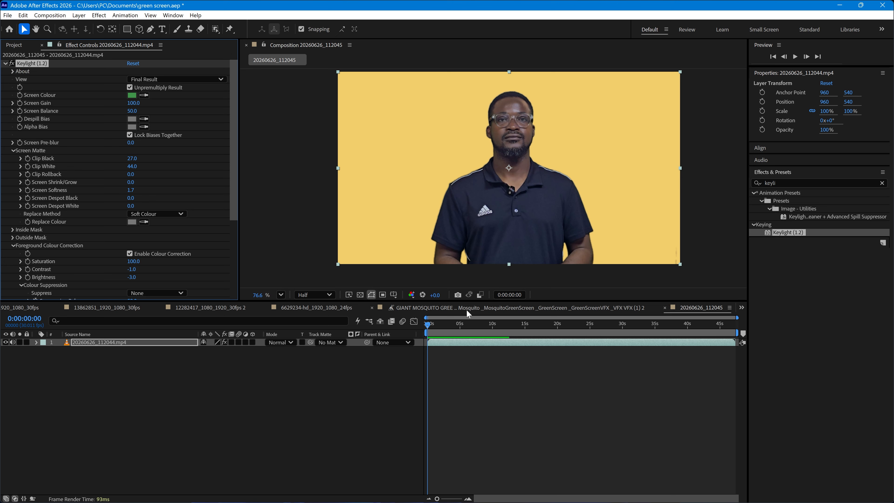
scroll(234, 195, "down", 2)
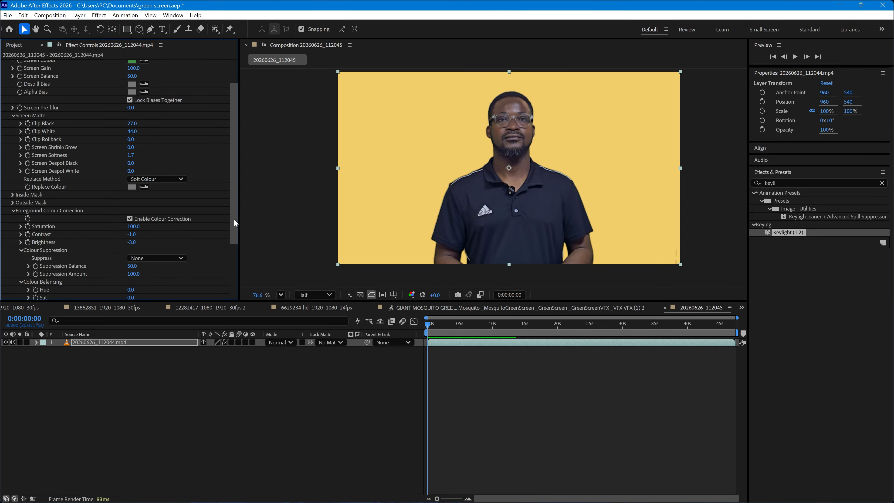
scroll(119, 180, "up", 2)
left_click(5, 63)
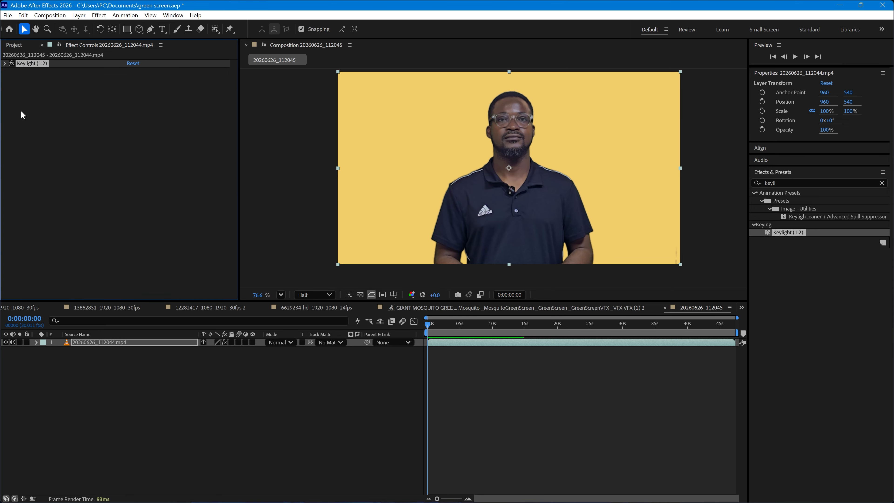
left_click(757, 183)
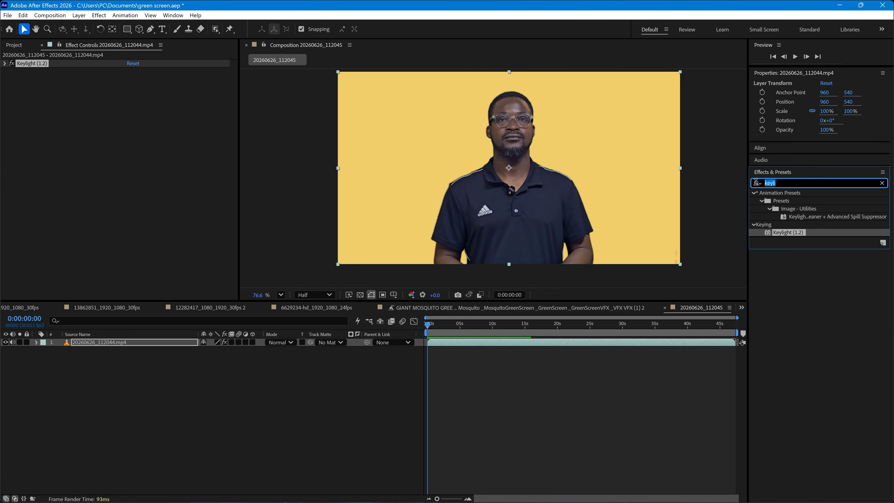
type("key cl")
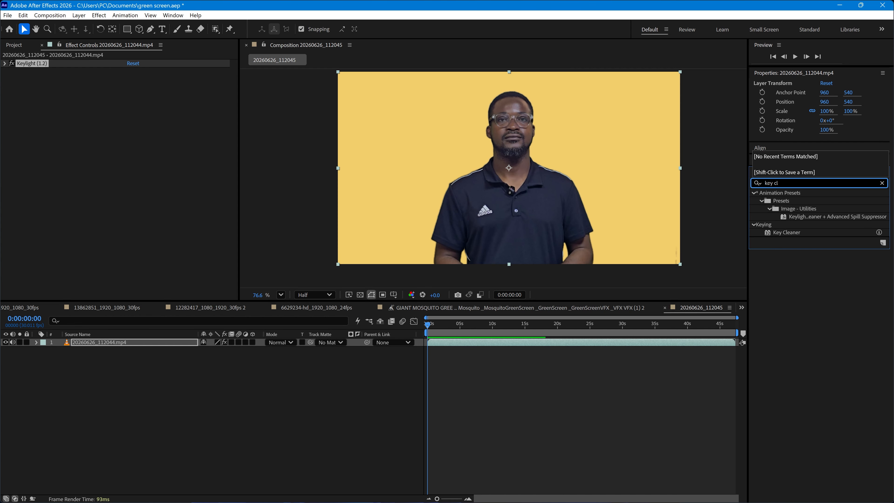
left_click_drag(783, 233, 128, 342)
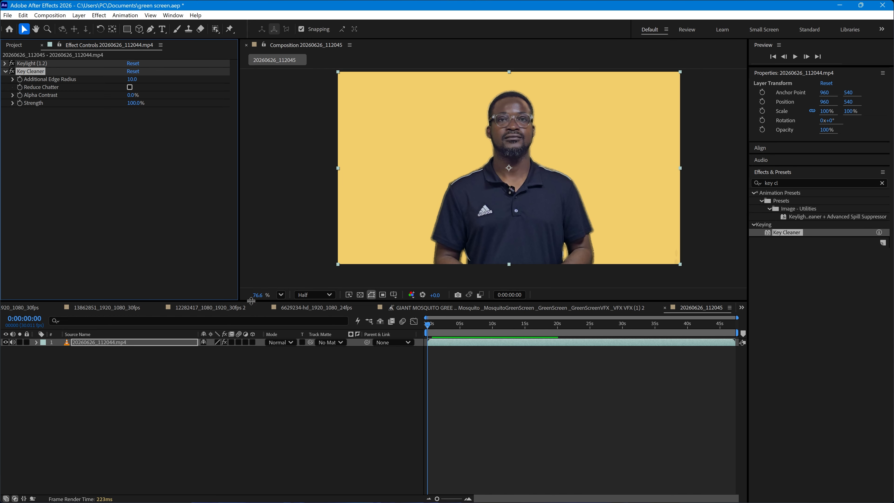
Set Key Cleaner's Additional Edge Radius to 0 and enable Reduce Chatter for the presenter's edges
scroll(566, 189, "up", 3)
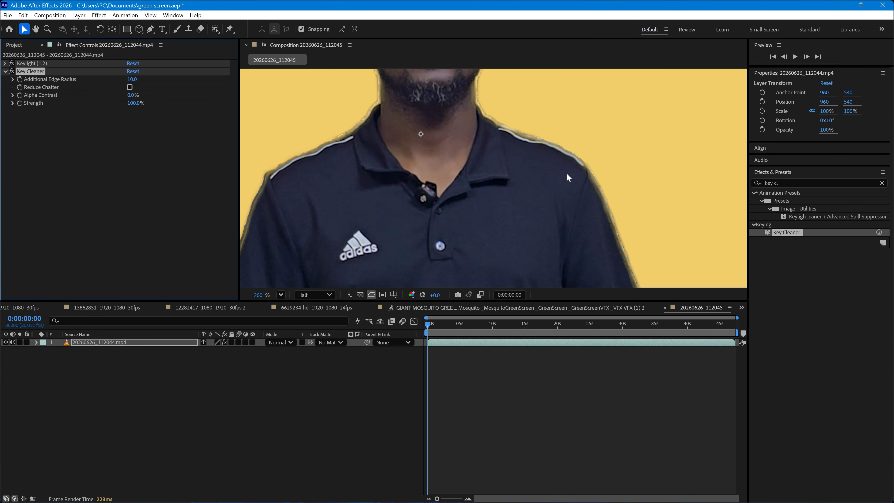
scroll(573, 174, "up", 1)
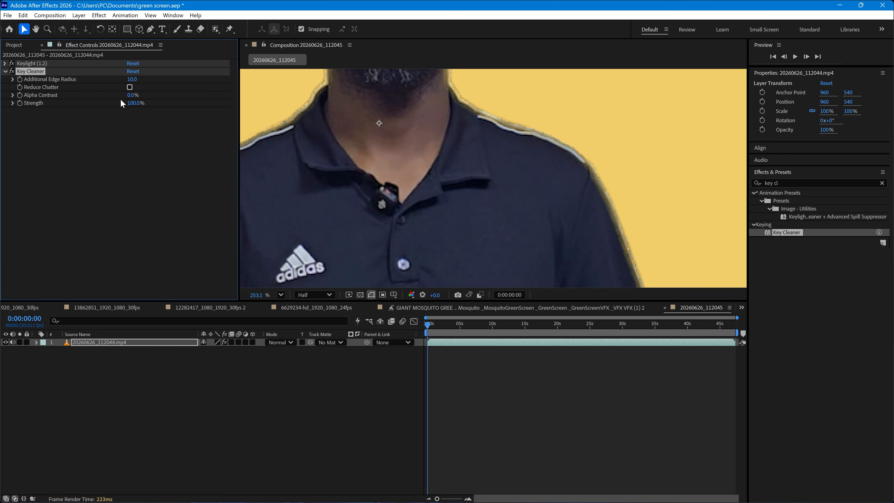
left_click_drag(129, 79, 84, 80)
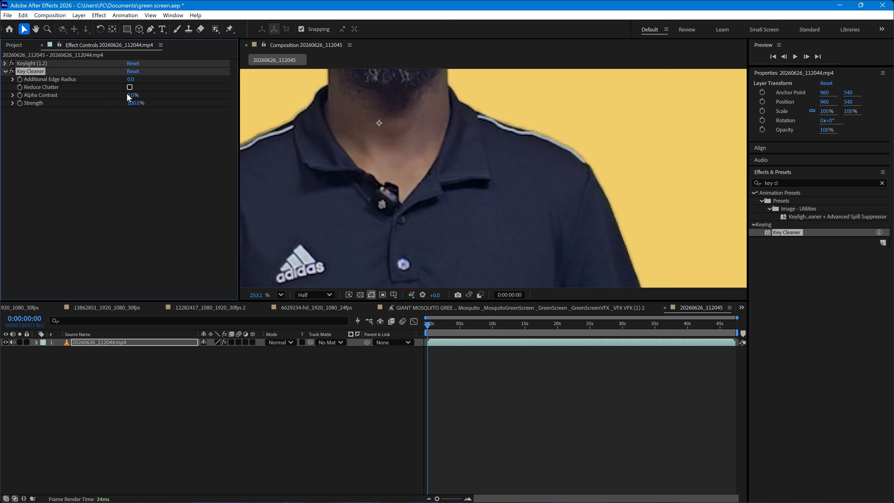
left_click(129, 88)
Examine the keyed edges around the presenter's face and hair up close
scroll(514, 174, "down", 6)
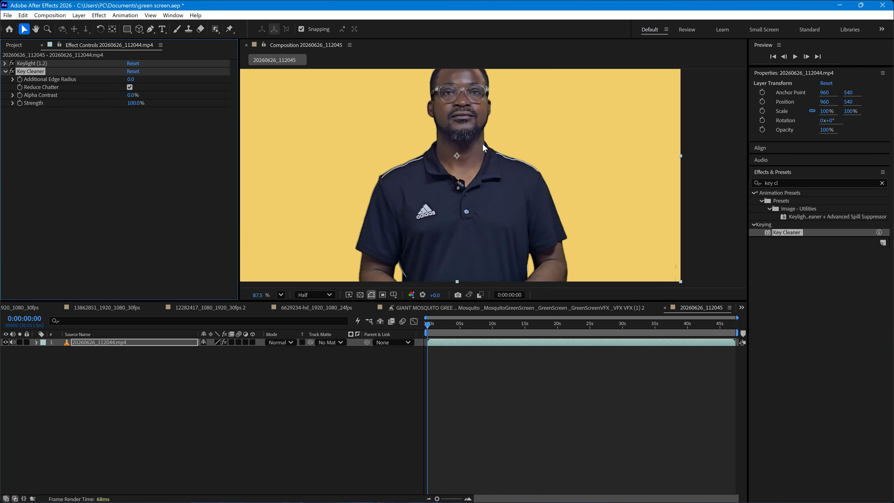
scroll(483, 145, "up", 6)
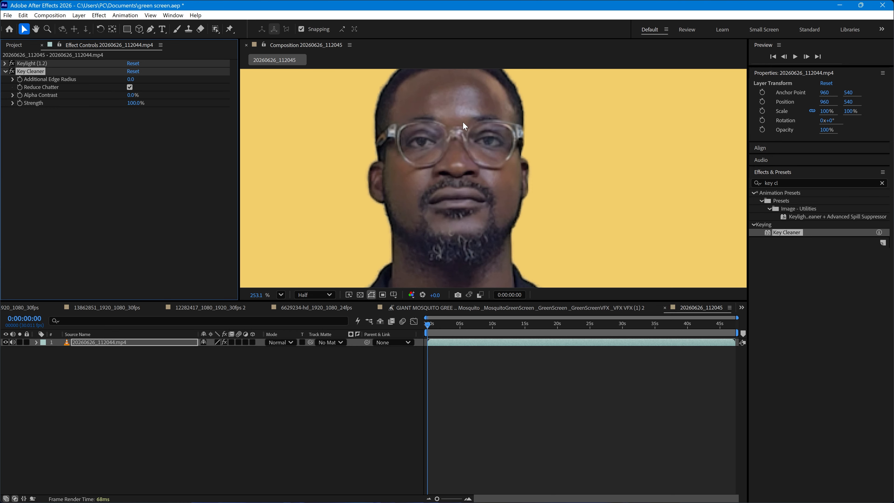
scroll(452, 89, "up", 2)
left_click_drag(466, 104, 380, 165)
scroll(317, 152, "up", 1)
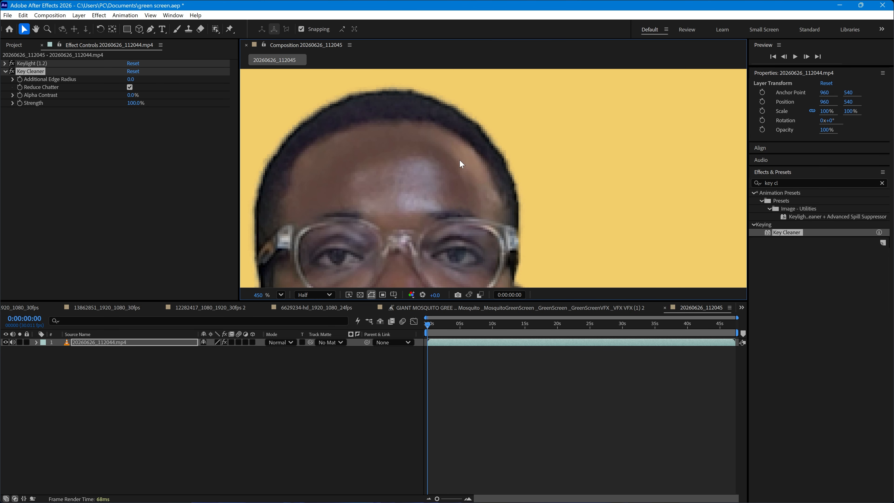
left_click_drag(460, 166, 458, 207)
scroll(456, 201, "up", 1)
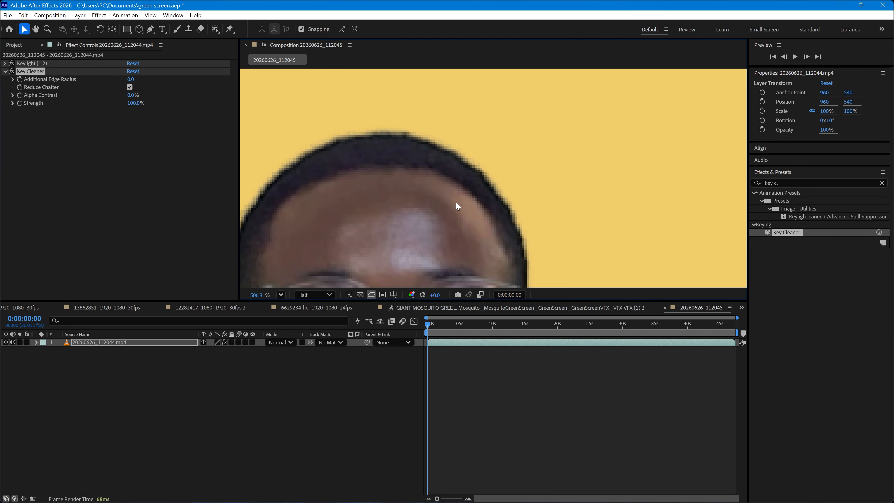
Apply the Advanced Spill Suppressor effect to the presenter clip and look over its Suppression setting
left_click(759, 181)
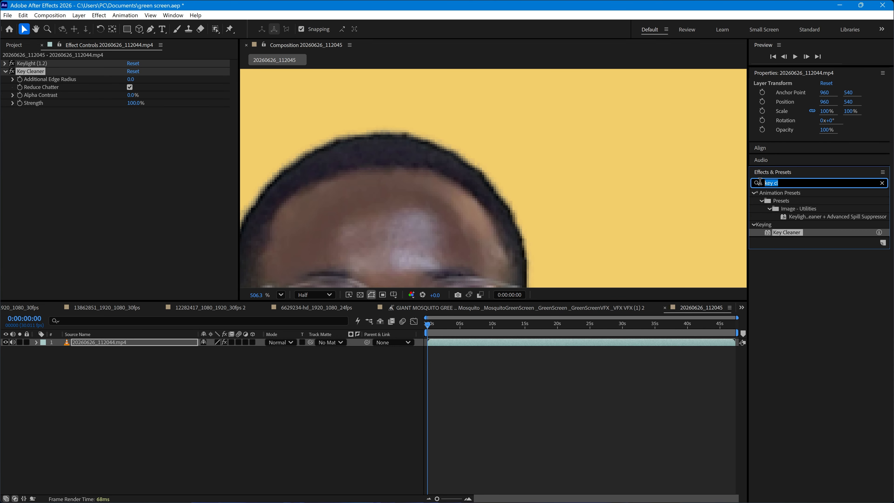
type("spill")
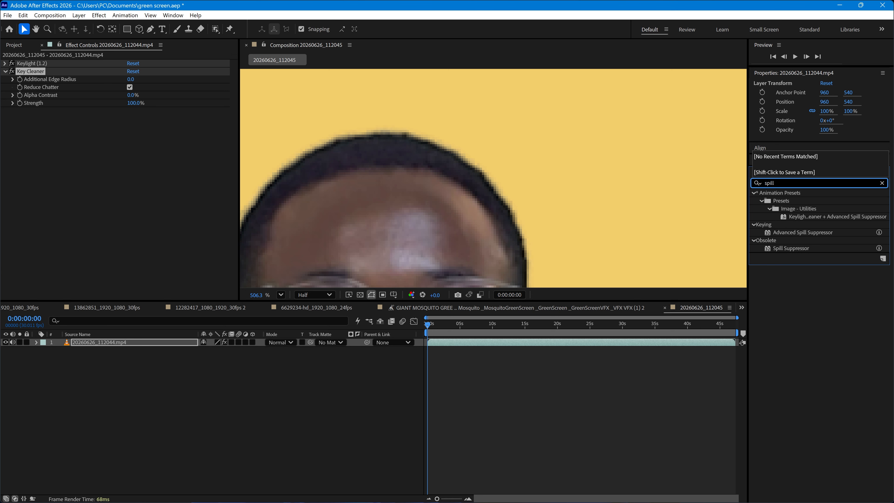
left_click_drag(788, 235, 460, 344)
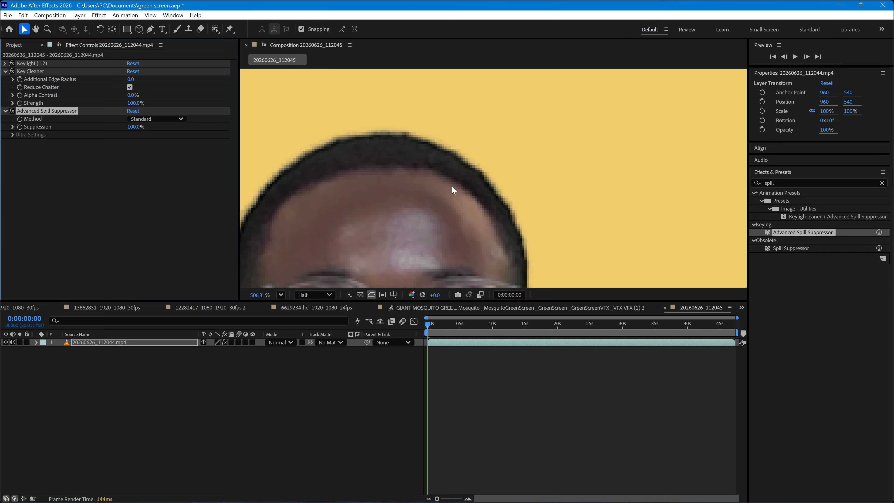
left_click(12, 127)
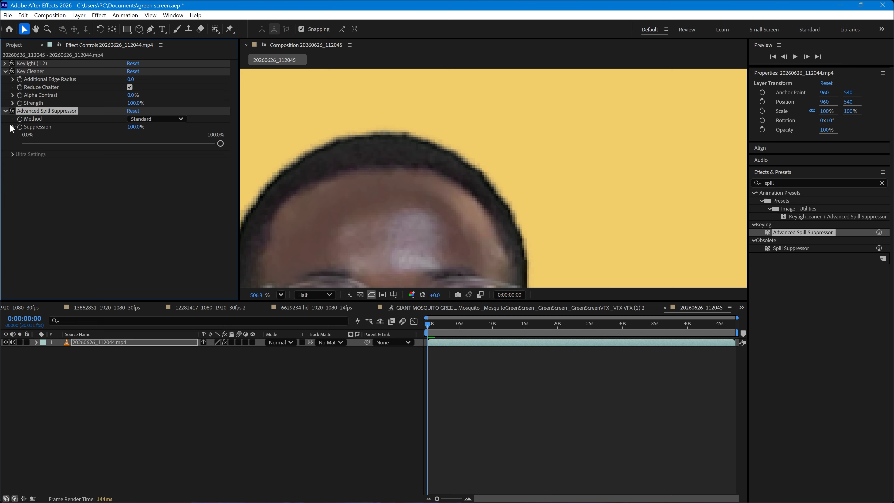
left_click(13, 127)
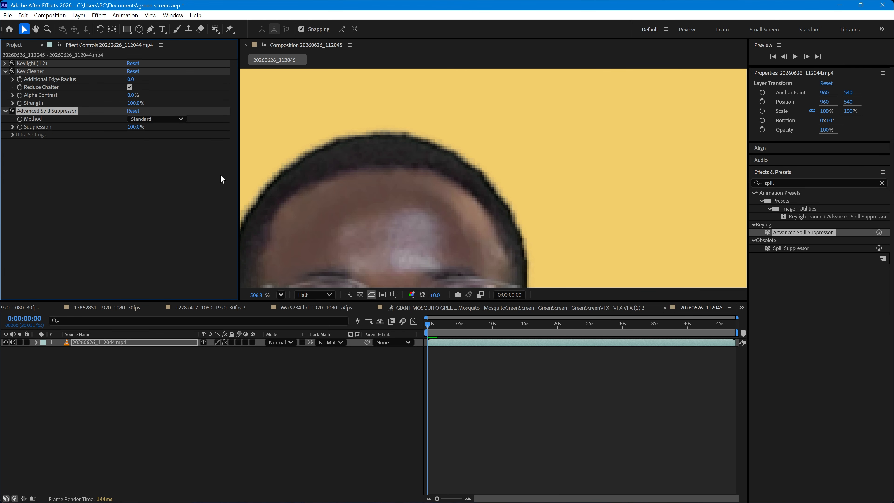
Check the spill suppression on the whole presenter, including the shirt, and delete the Advanced Spill Suppressor effect
scroll(533, 146, "down", 6)
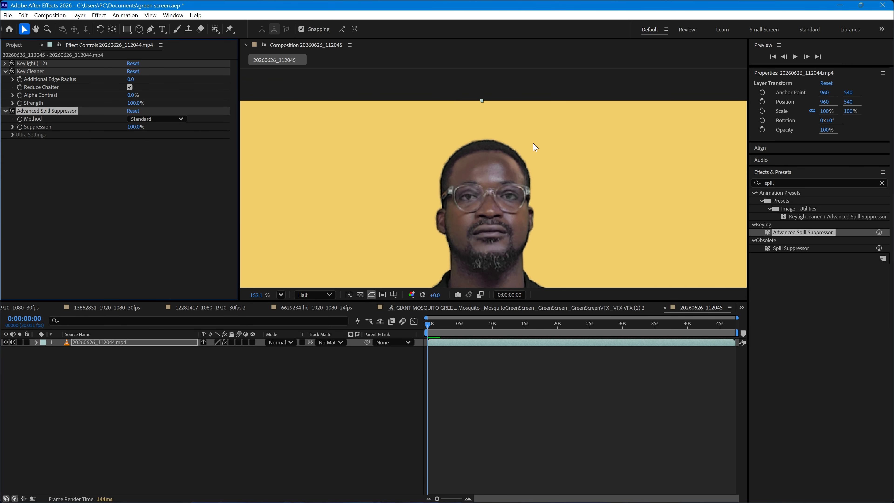
scroll(534, 147, "down", 5)
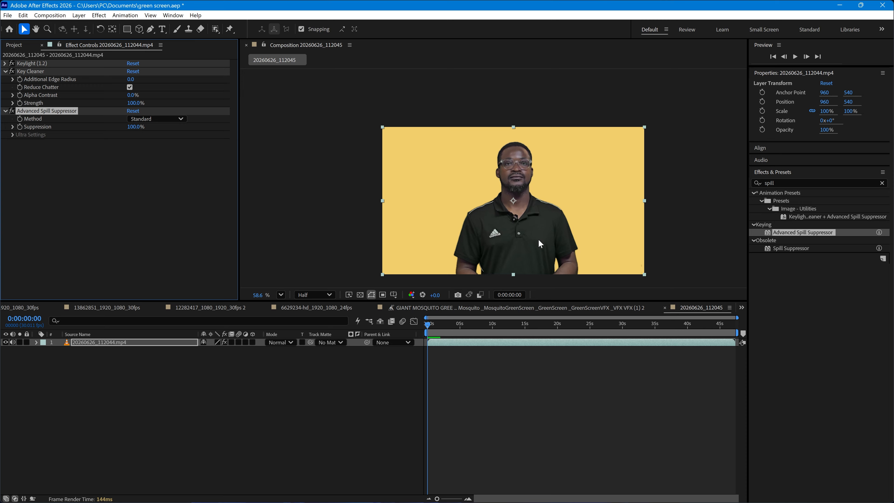
left_click(66, 141)
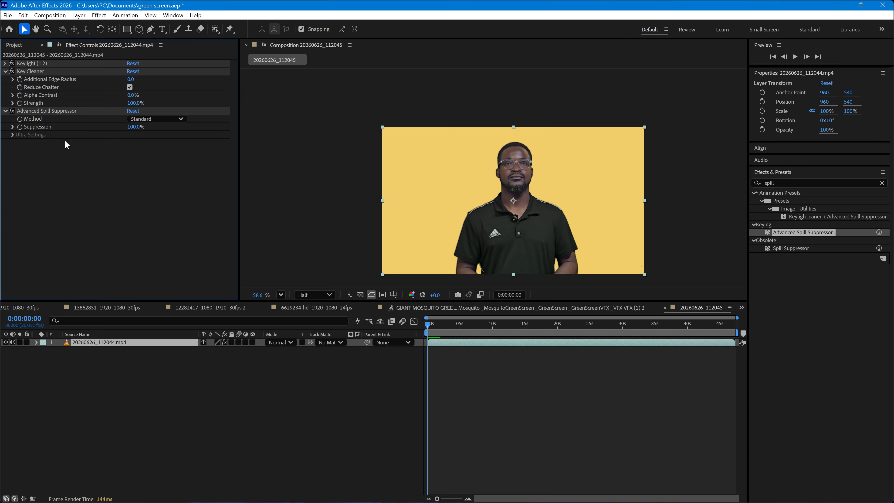
left_click(71, 110)
key("Delete")
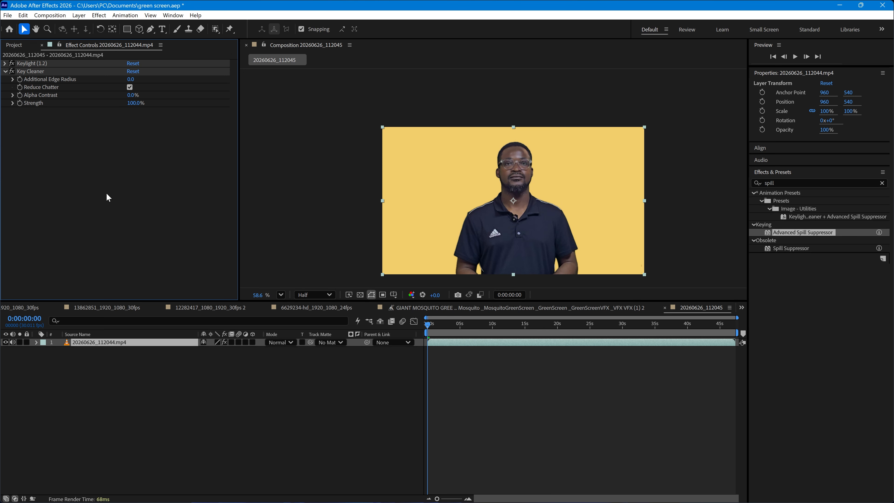
scroll(569, 189, "down", 2)
scroll(598, 236, "up", 3)
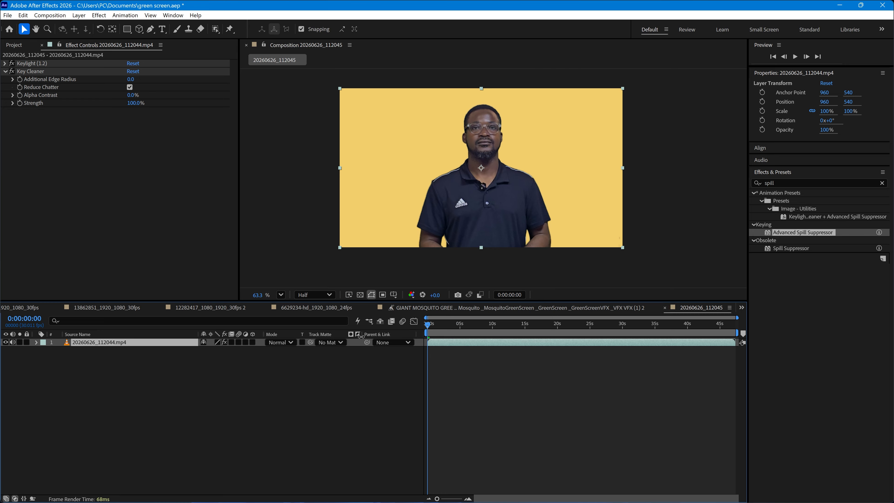
In the 6629234-hd_1920_1080_24fps composition, key out the monitor's blue screen with Keylight (1.2), sampling that blue as Screen Colour
left_click(291, 306)
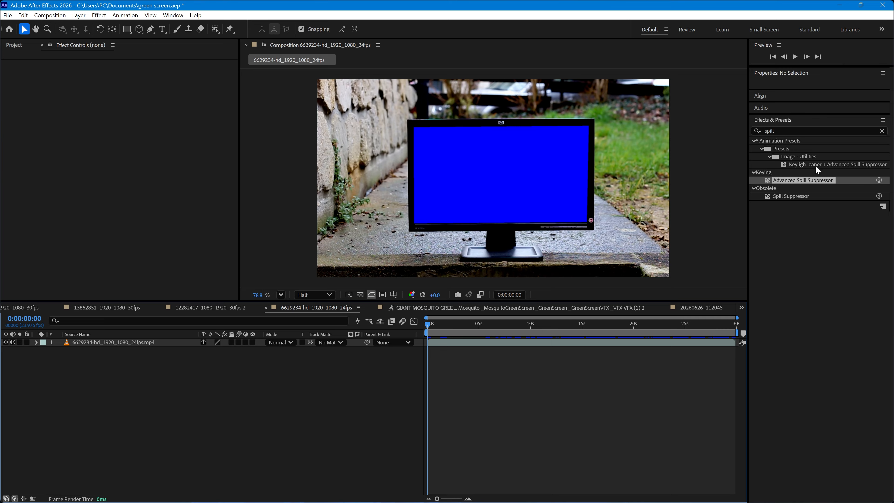
left_click_drag(778, 130, 711, 138)
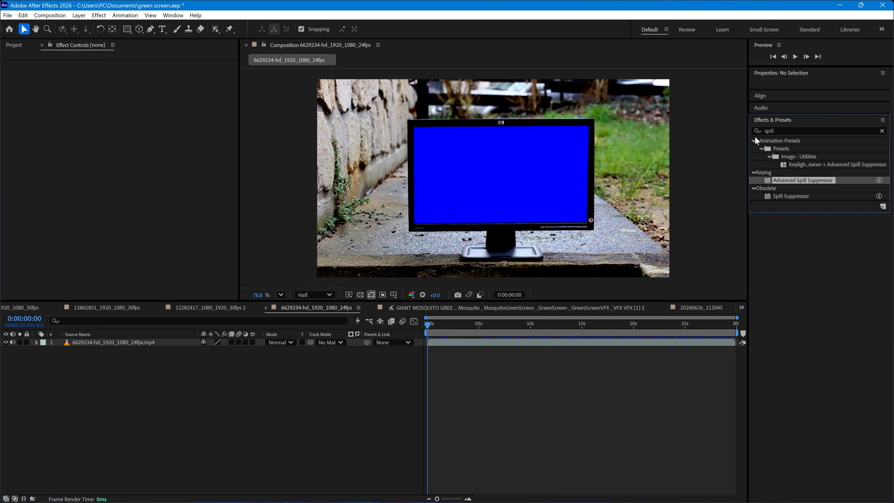
left_click_drag(785, 131, 753, 130)
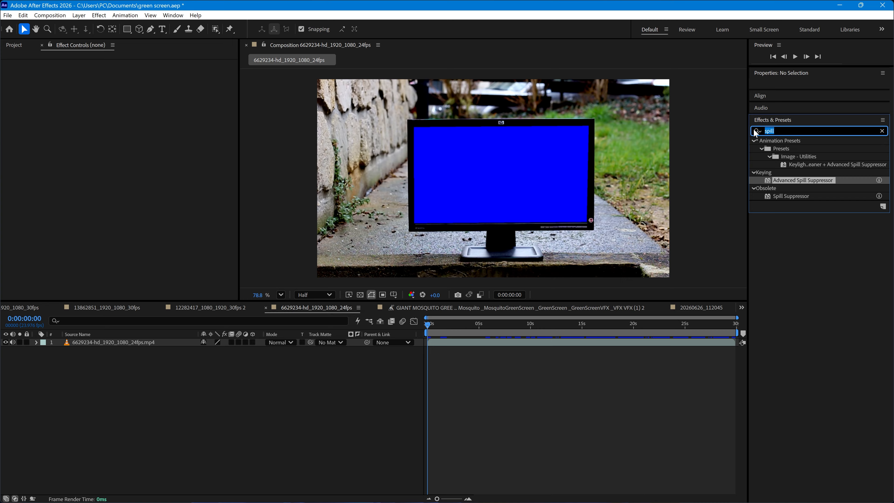
key("BackSpace")
left_click(755, 131)
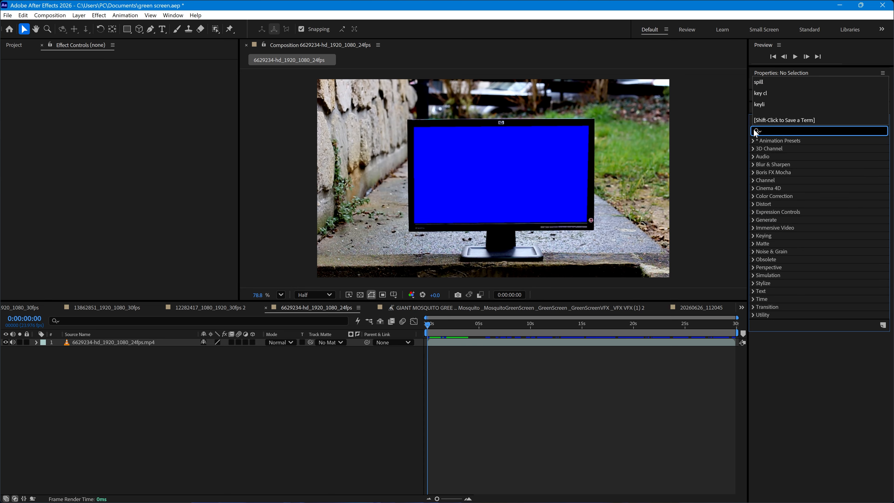
type("key")
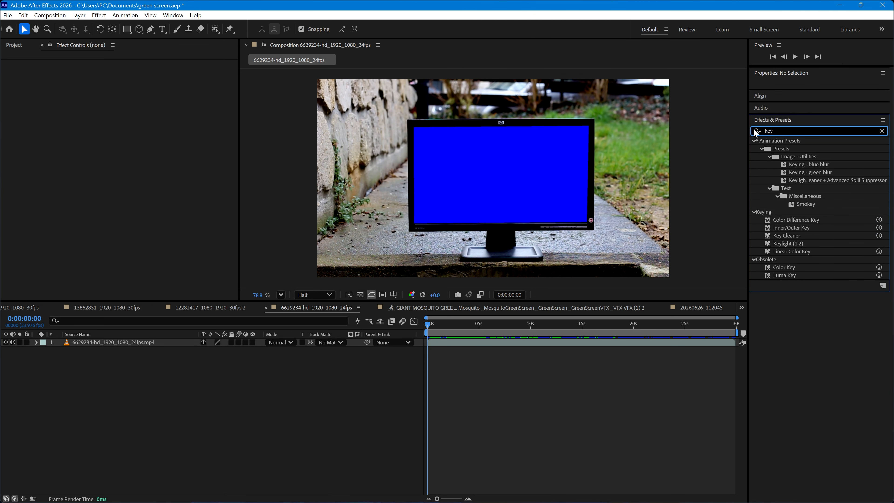
type("l")
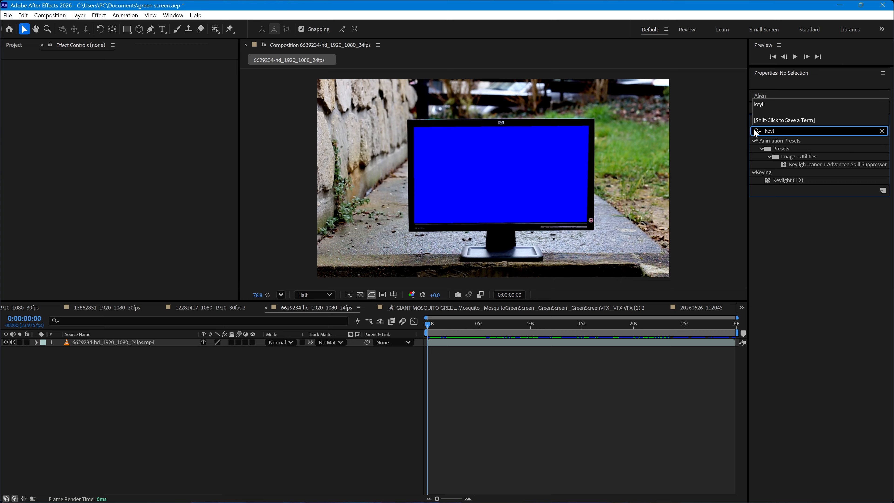
left_click_drag(787, 180, 473, 342)
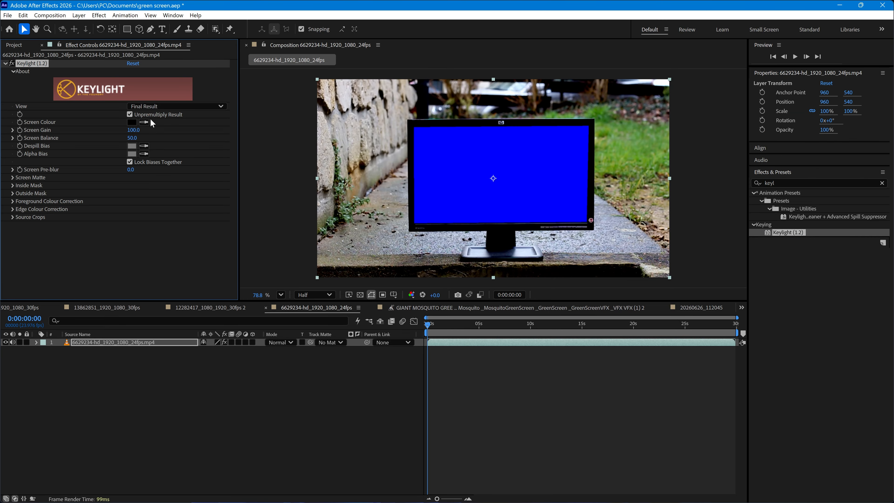
left_click(145, 122)
left_click(515, 199)
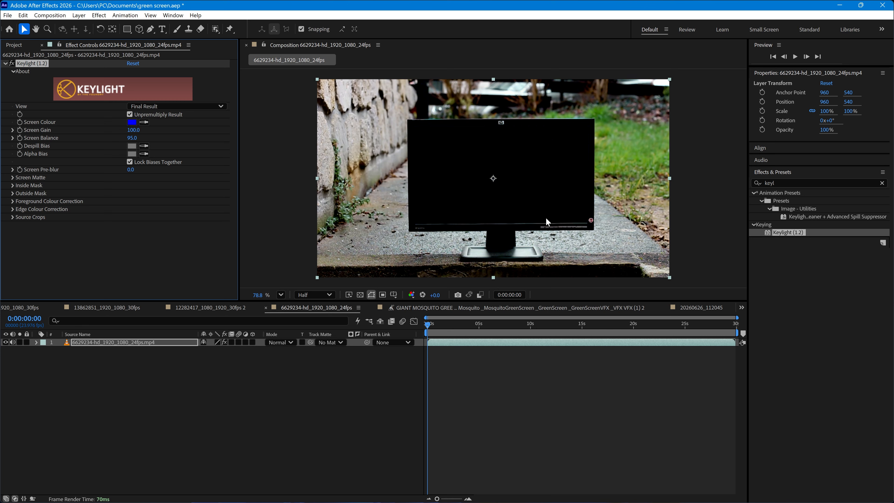
Place the 20260626_112045 composition beneath the keyed monitor clip and scale it to 57% to fit the monitor
left_click(15, 45)
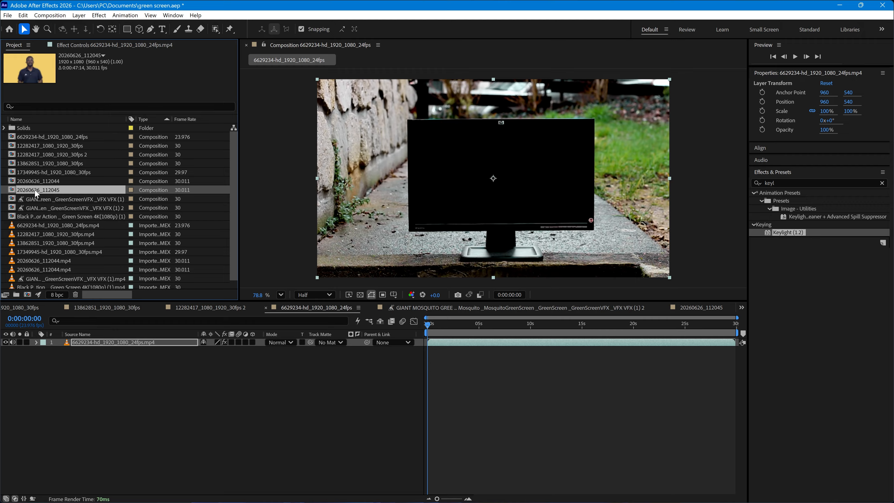
left_click_drag(35, 190, 36, 384)
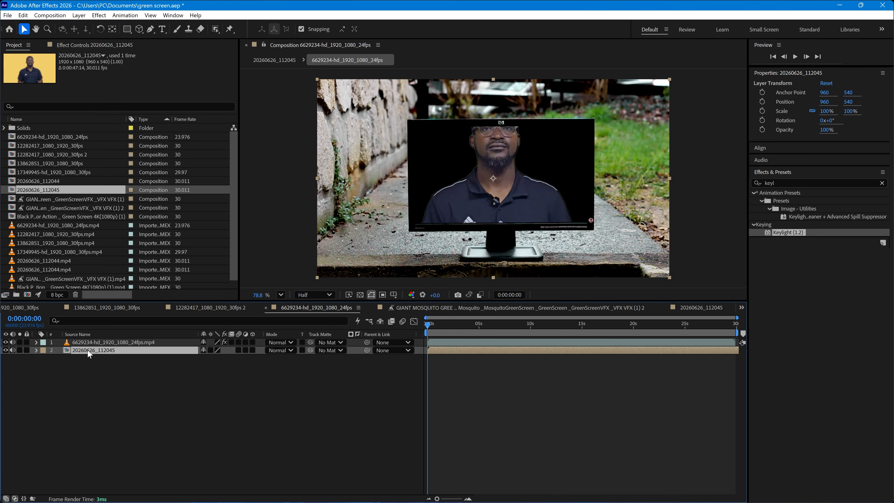
key("s")
left_click_drag(233, 358, 218, 358)
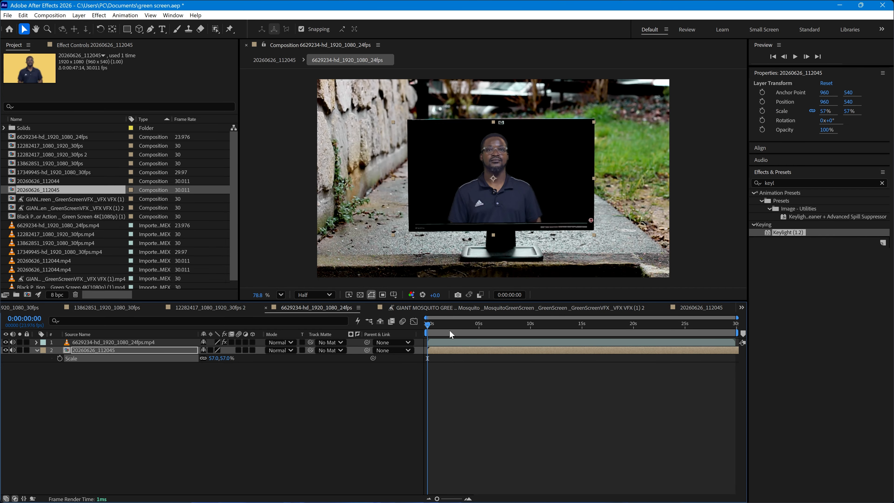
left_click_drag(450, 334, 419, 327)
Look through the open background compositions and bring up the 12282417_1080_1920_30fps 2 dirt-road composition
left_click(419, 306)
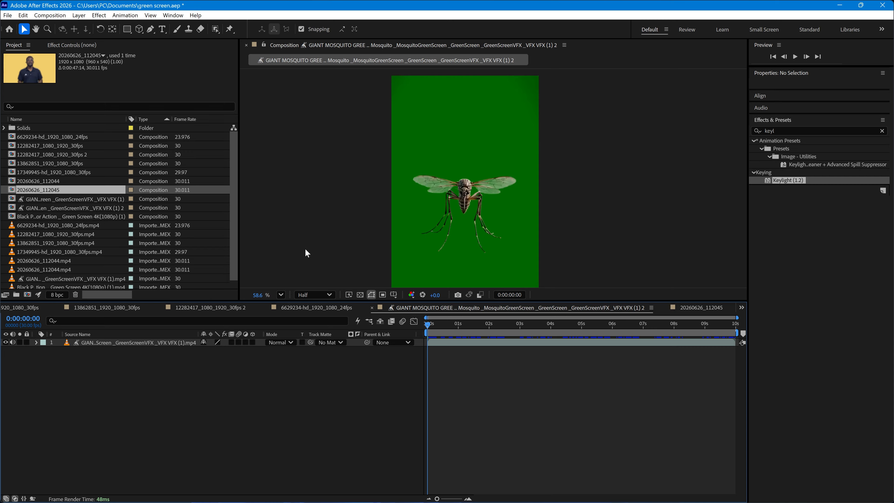
left_click(116, 308)
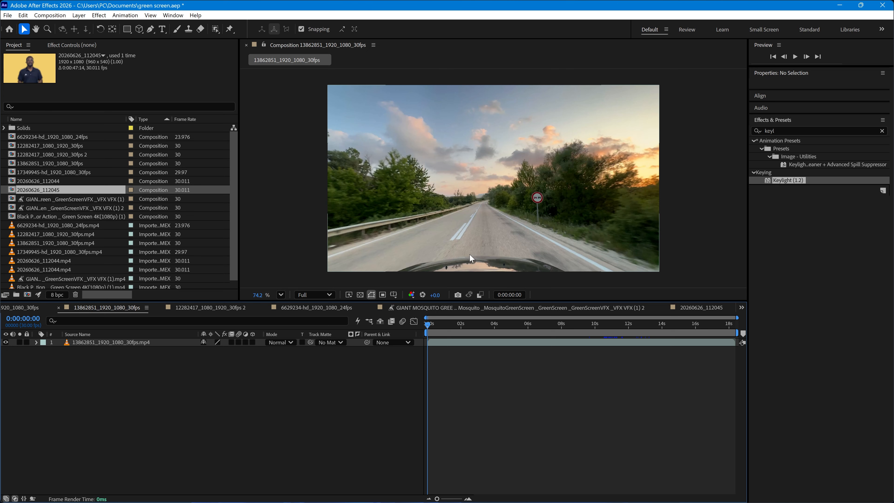
mouse_move(435, 321)
left_mouse_down()
mouse_move(501, 326)
mouse_move(425, 329)
mouse_move(420, 320)
left_mouse_up()
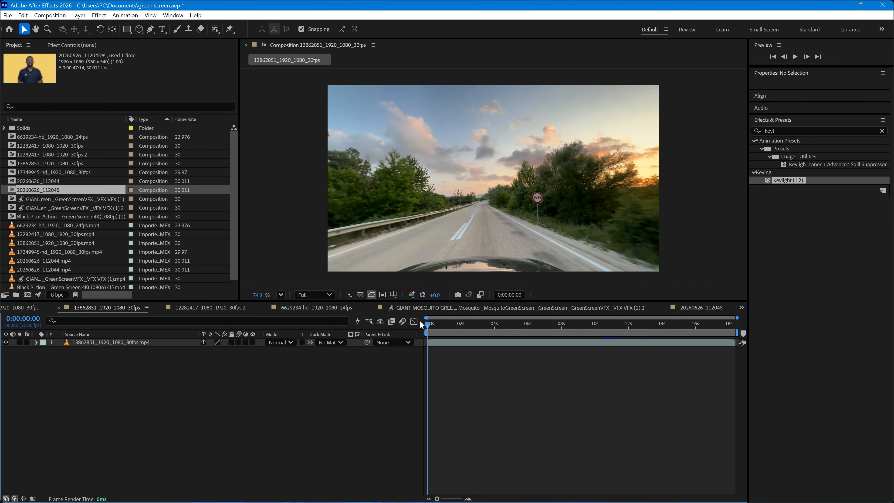
left_click(20, 309)
left_click(247, 309)
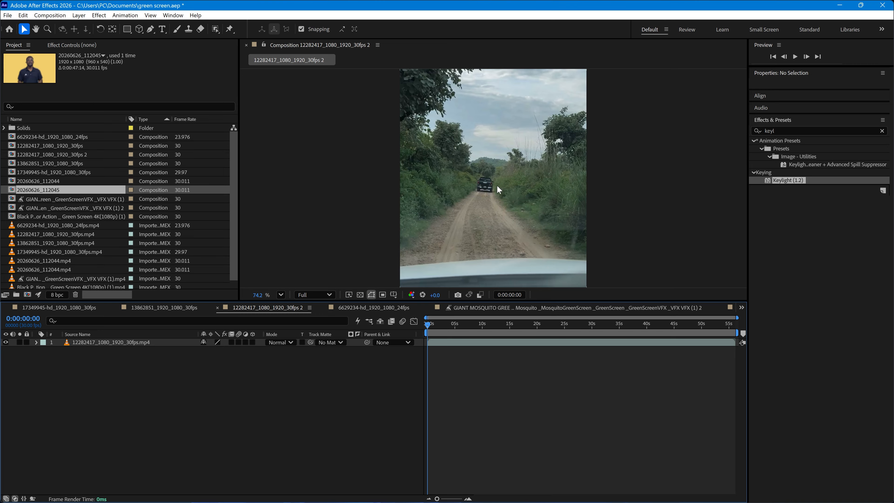
scroll(514, 181, "down", 4)
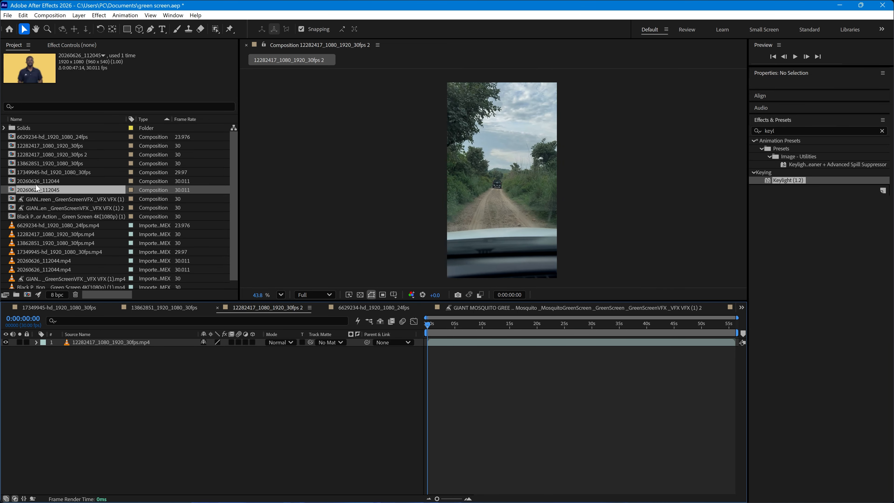
Find the giant mosquito green-screen clip among the project footage and place it above the dirt-road clip
left_click(38, 224)
left_click(39, 234)
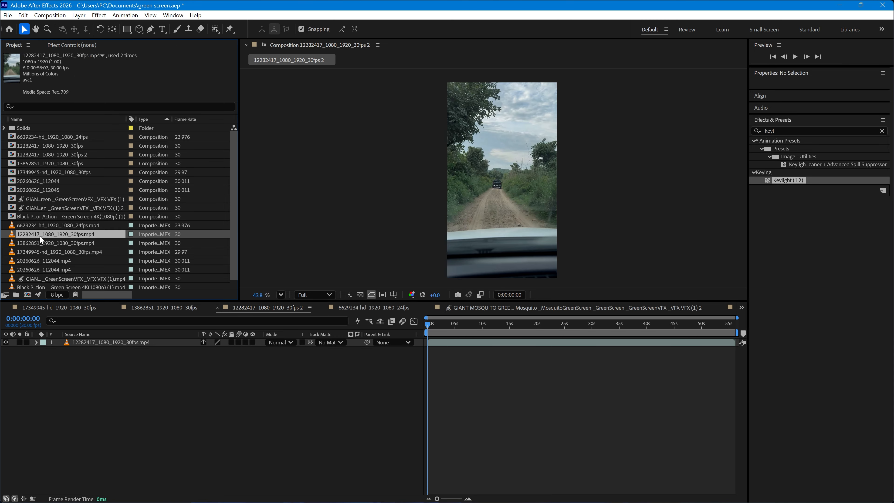
left_click(38, 245)
left_click(40, 252)
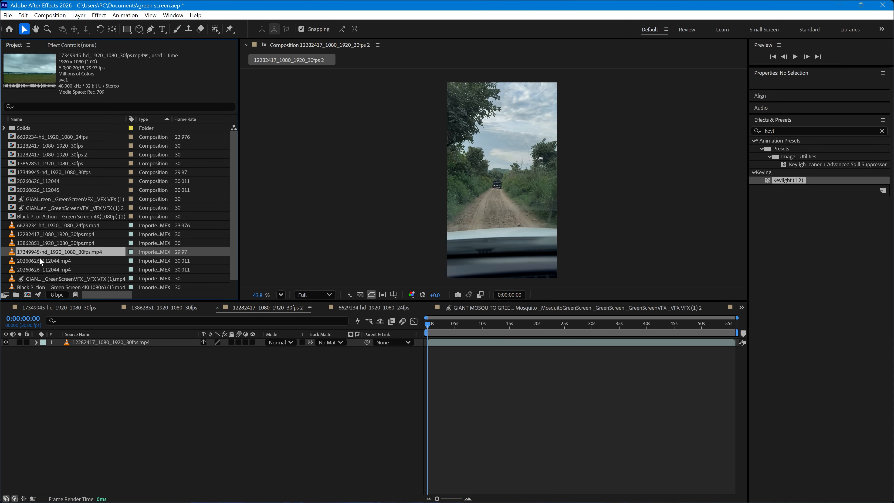
left_click(40, 260)
left_click(41, 269)
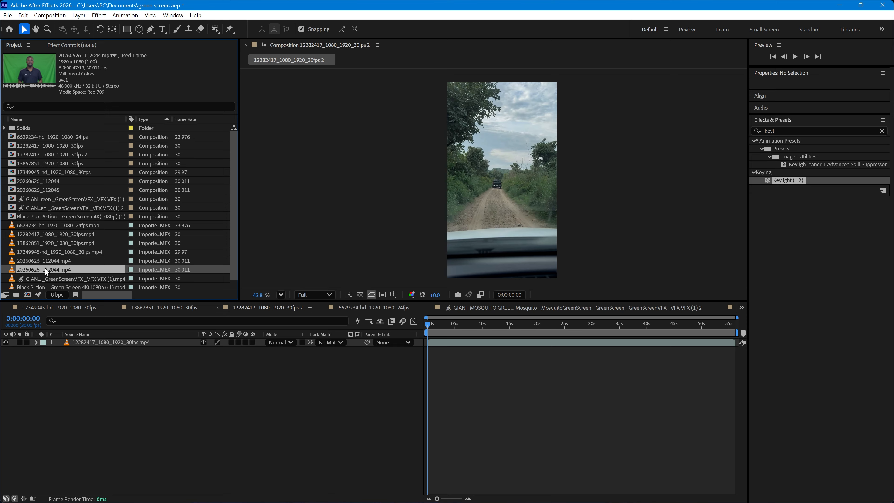
scroll(55, 227, "down", 1)
left_click(37, 270)
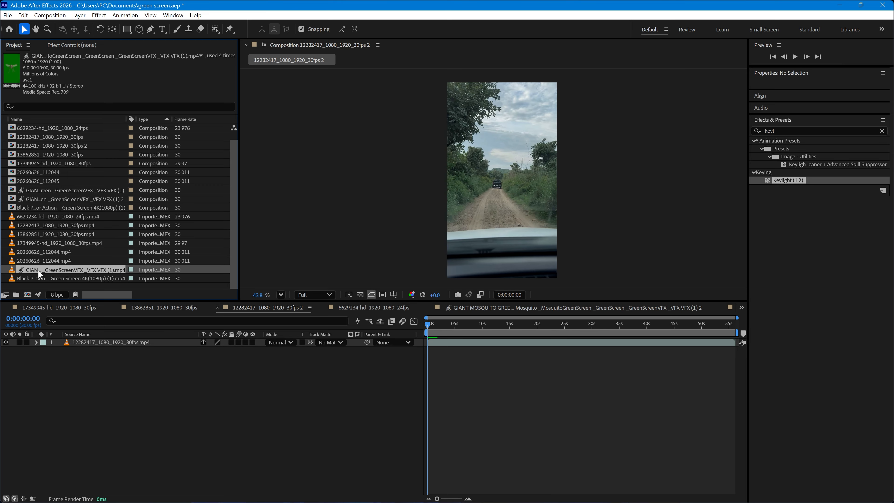
left_click_drag(38, 271, 99, 338)
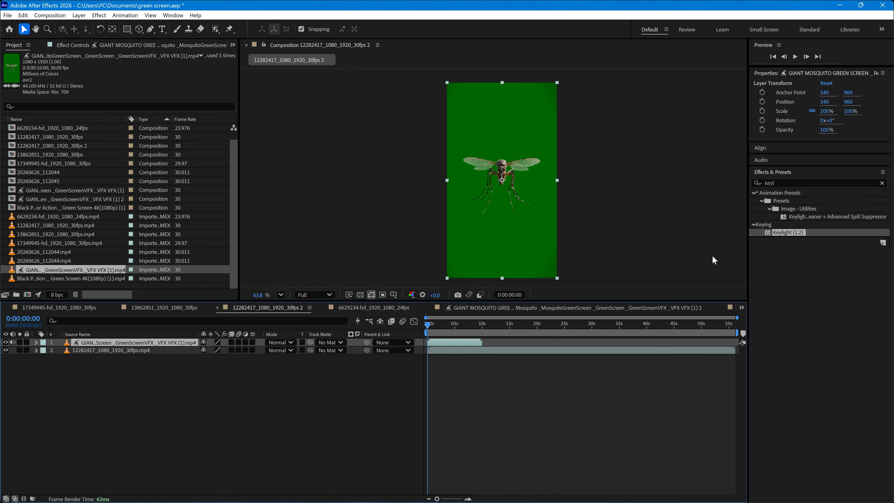
Apply Keylight (1.2) to the mosquito clip over the dirt road and sample its green background as Screen Colour
left_click_drag(790, 233, 469, 340)
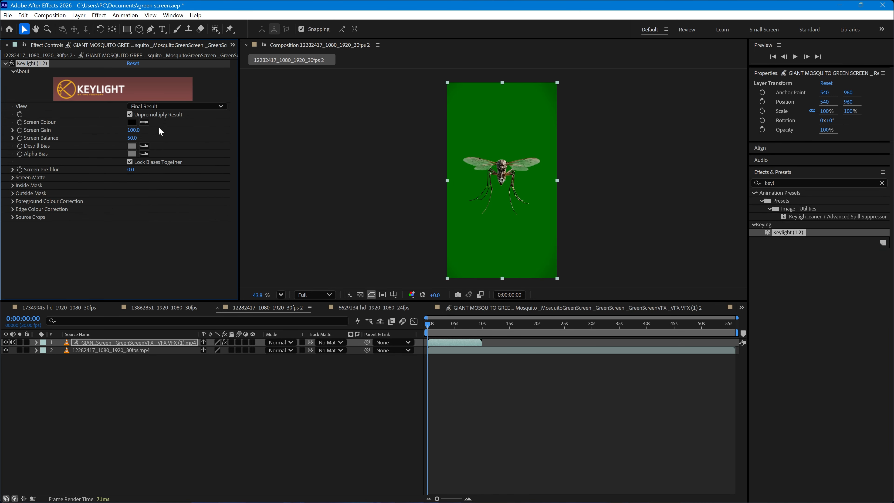
left_click(144, 122)
left_click(489, 234)
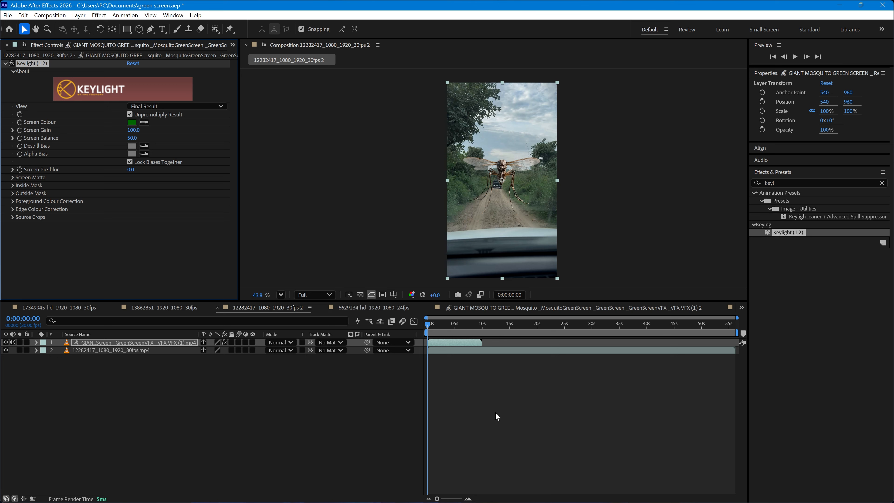
Set the preview resolution to Half and play back the keyed mosquito flying over the dirt road
left_click(321, 294)
left_click(318, 333)
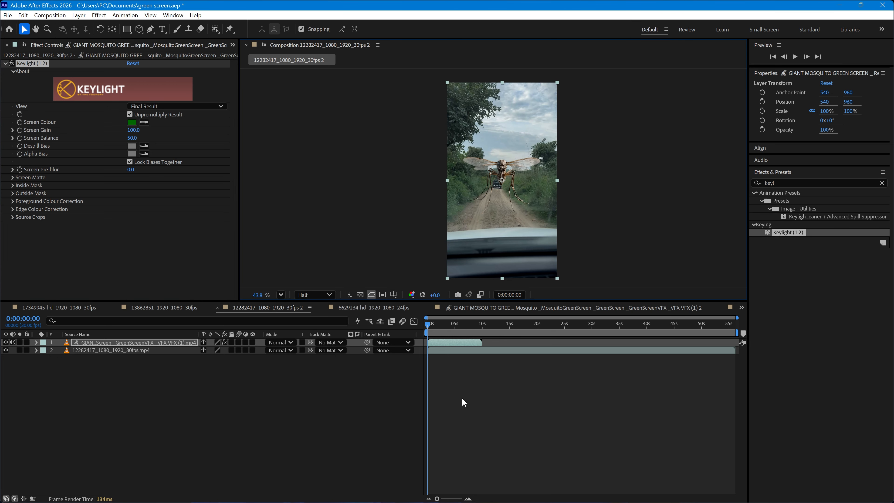
key("space")
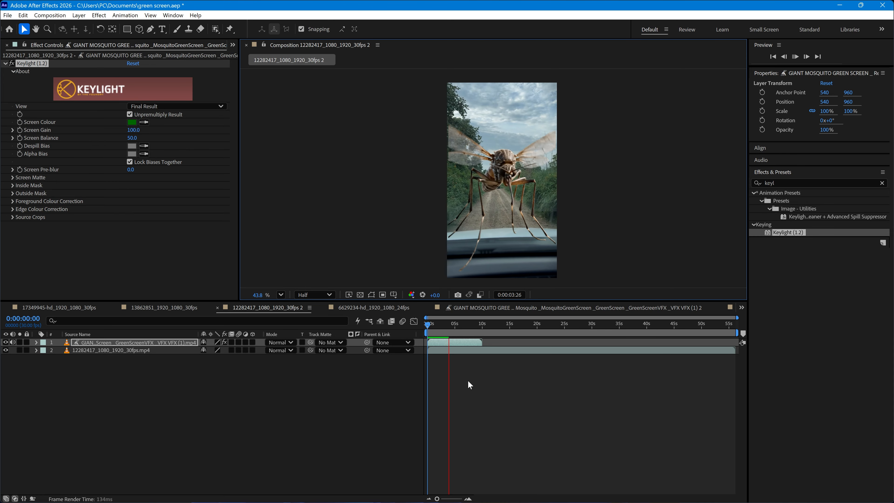
key("space")
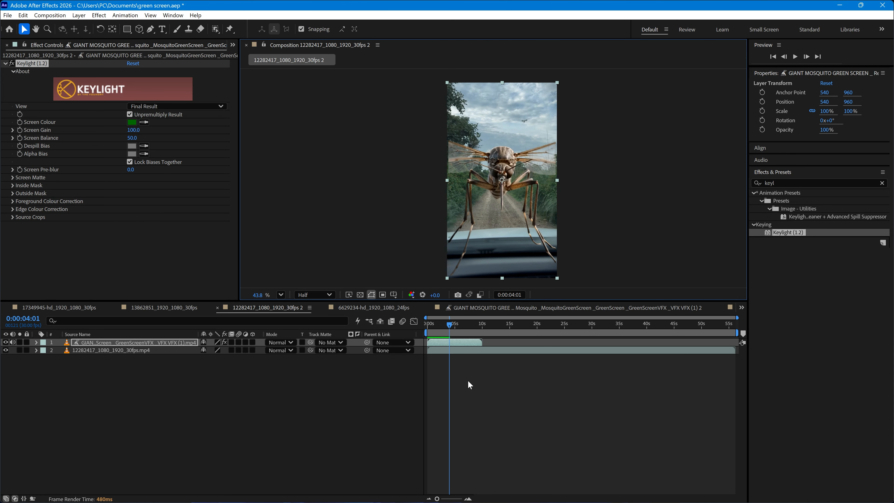
left_click_drag(444, 329, 433, 325)
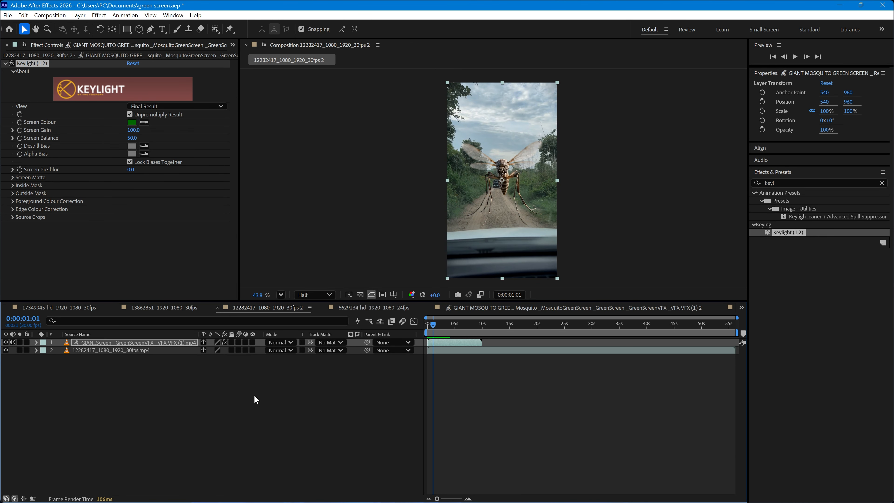
In the 13862851_1920_1080_30fps composition, place the giant mosquito green-screen clip above the highway clip
left_click(178, 306)
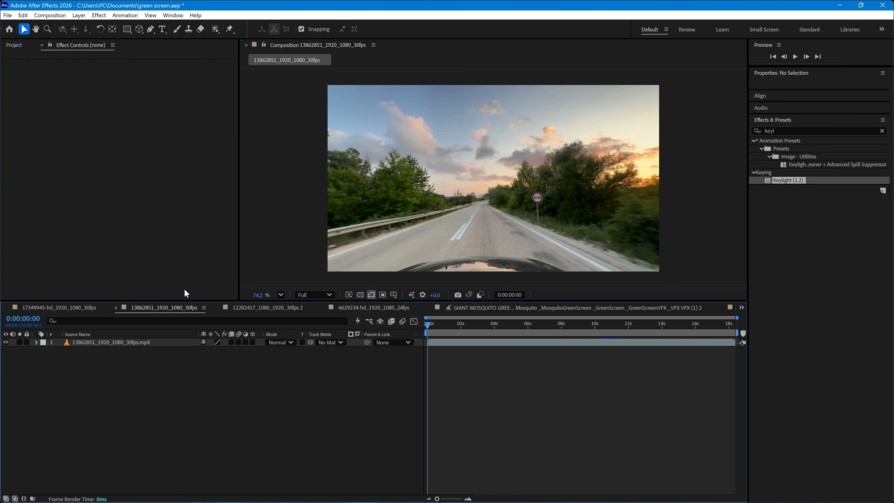
left_click(14, 45)
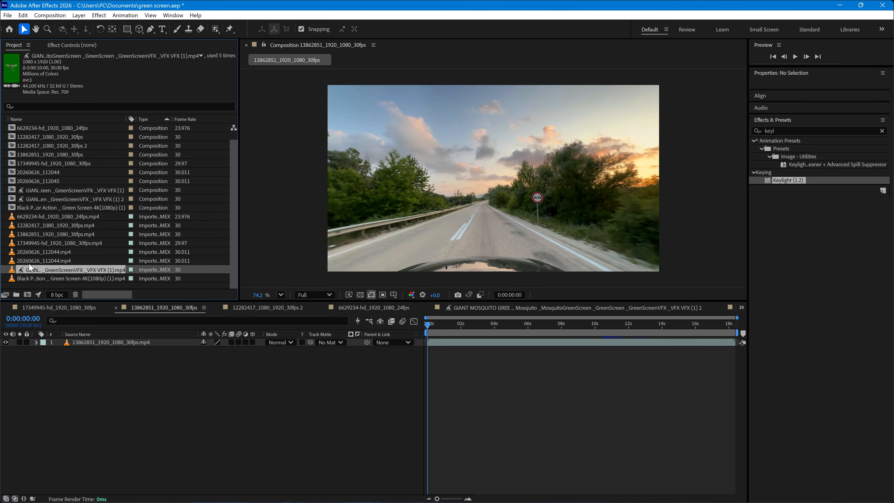
left_click_drag(30, 269, 65, 339)
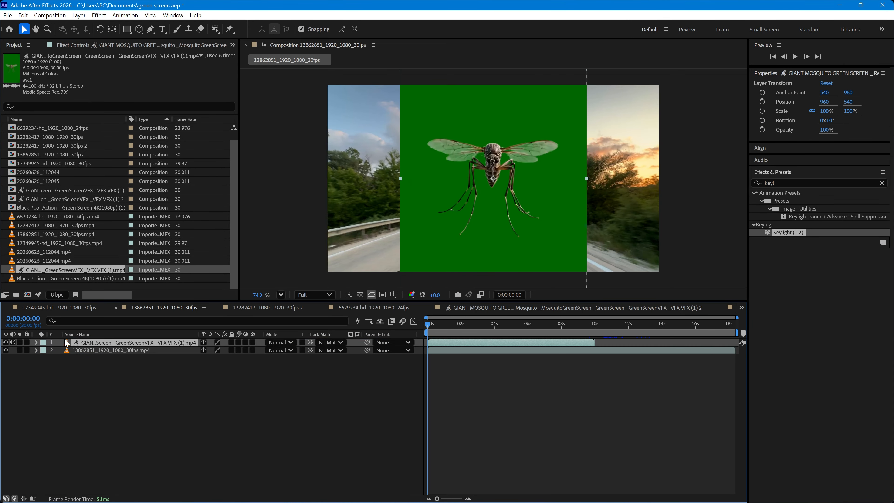
Key out the mosquito clip's green background over the highway with Keylight (1.2), sampling that green as Screen Colour
left_click_drag(787, 232, 516, 342)
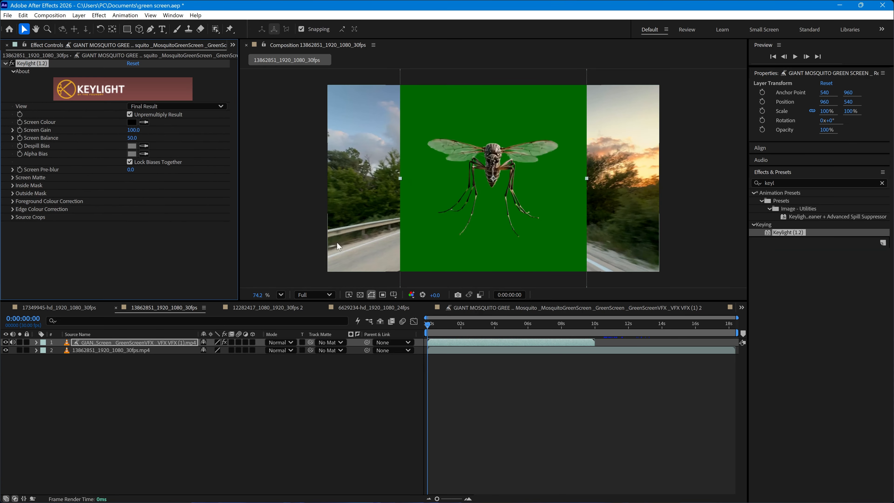
left_click(144, 122)
left_click(467, 249)
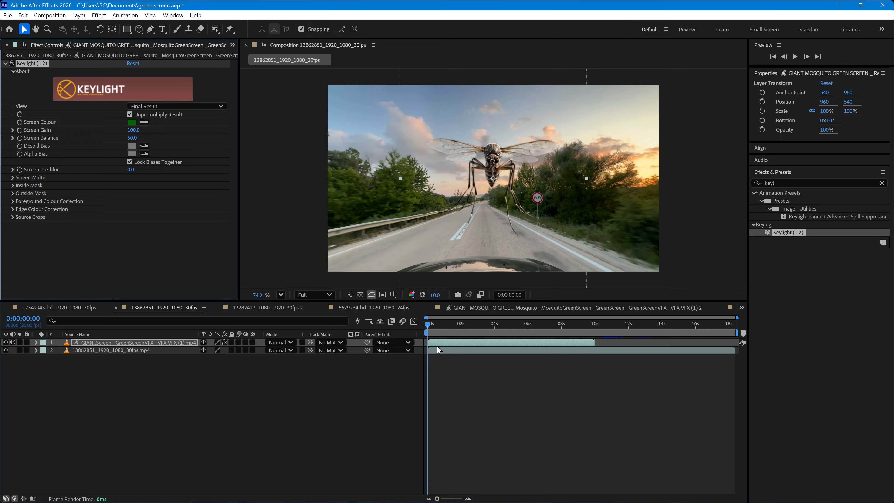
Scrub through the keyed mosquito over the highway and compare it with the dirt-road composite
mouse_move(455, 323)
left_mouse_down()
mouse_move(464, 322)
mouse_move(443, 324)
left_mouse_up()
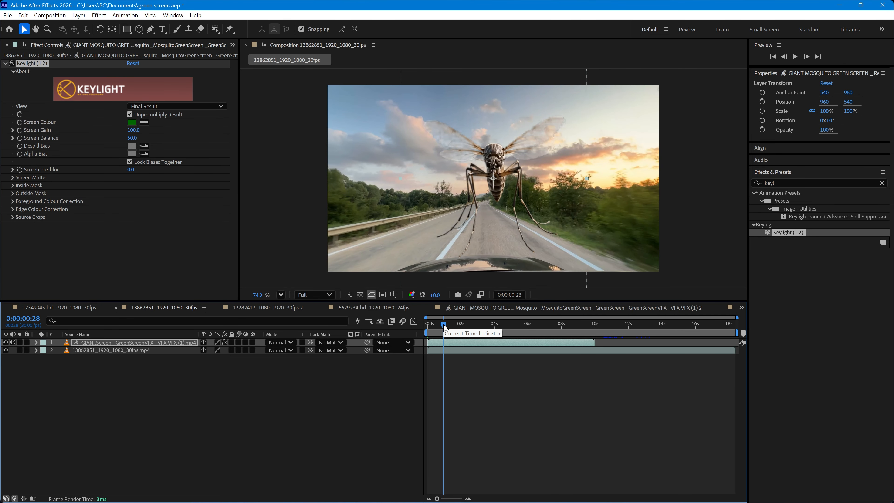
left_click(262, 305)
left_click(175, 309)
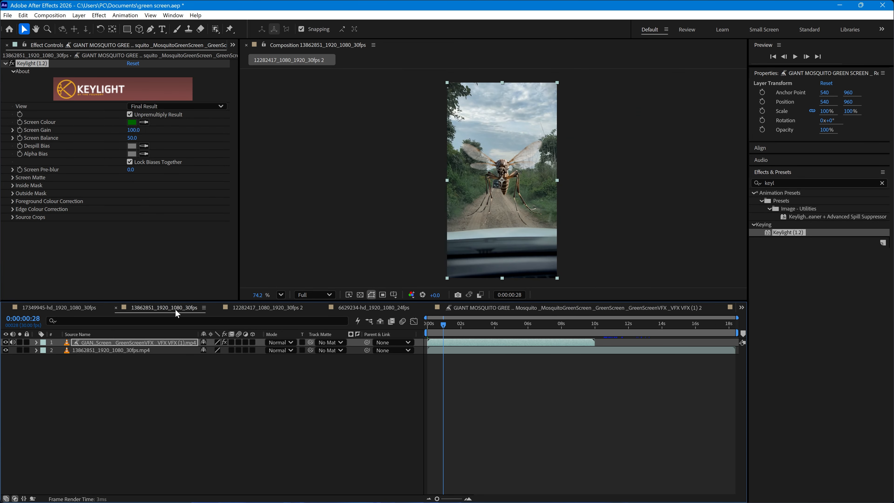
Open the 17349945-hd_1920_1080_30fps composition and scrub through its cloudy field footage
left_click(80, 310)
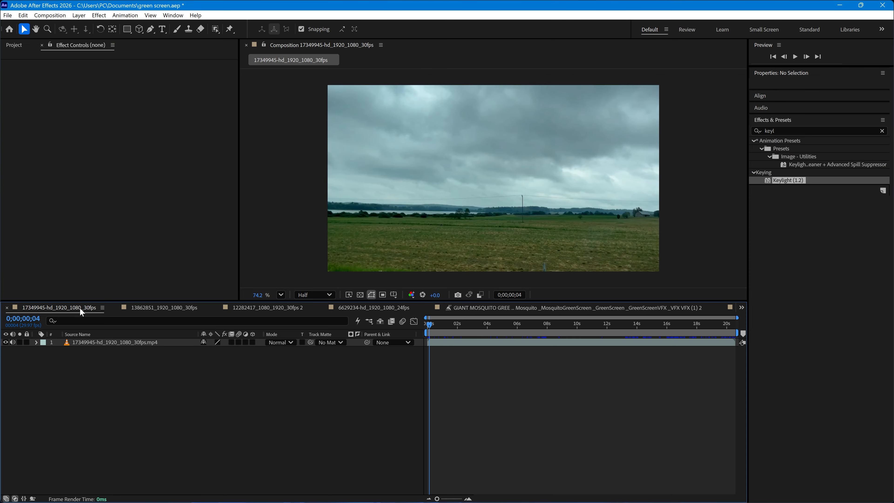
scroll(416, 216, "down", 1)
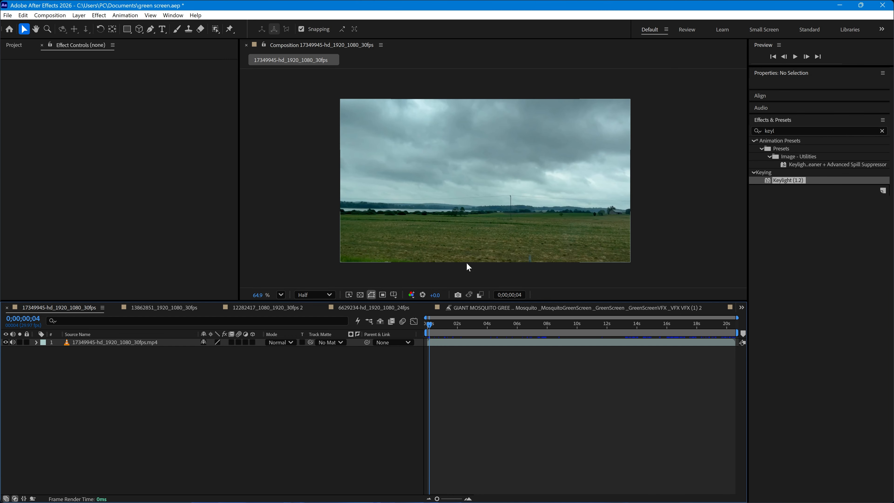
left_click_drag(457, 323, 437, 333)
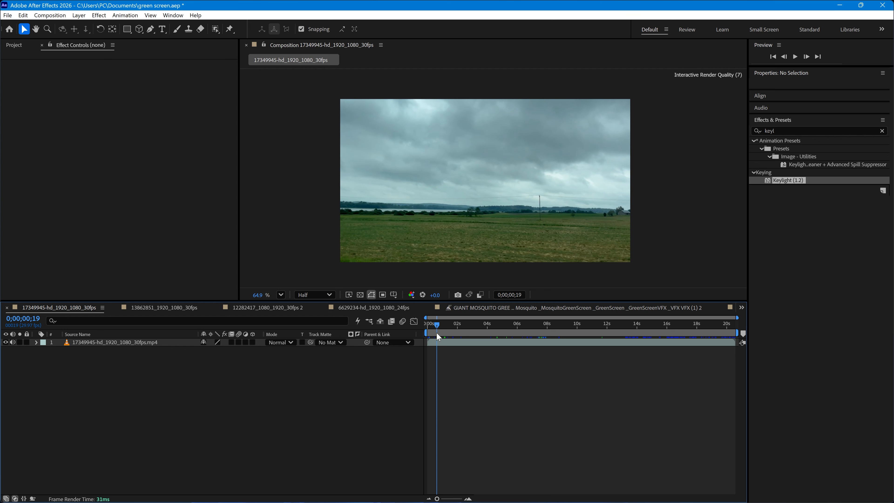
Find the black panther green-screen clip among the project footage and place it above the field clip
left_click(14, 45)
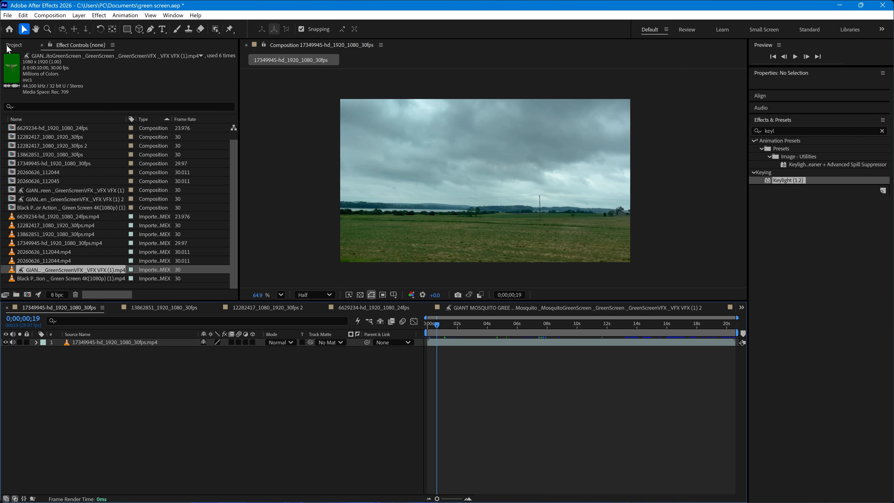
left_click(50, 216)
left_click(50, 224)
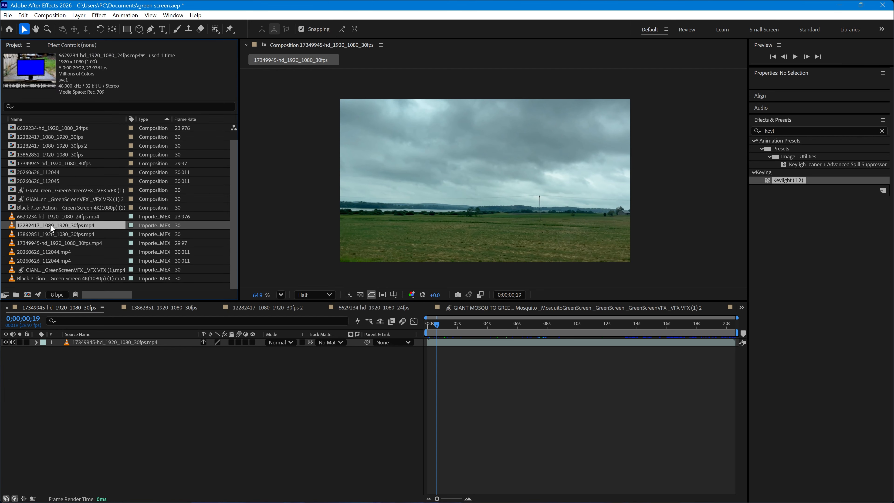
left_click(50, 234)
left_click(50, 244)
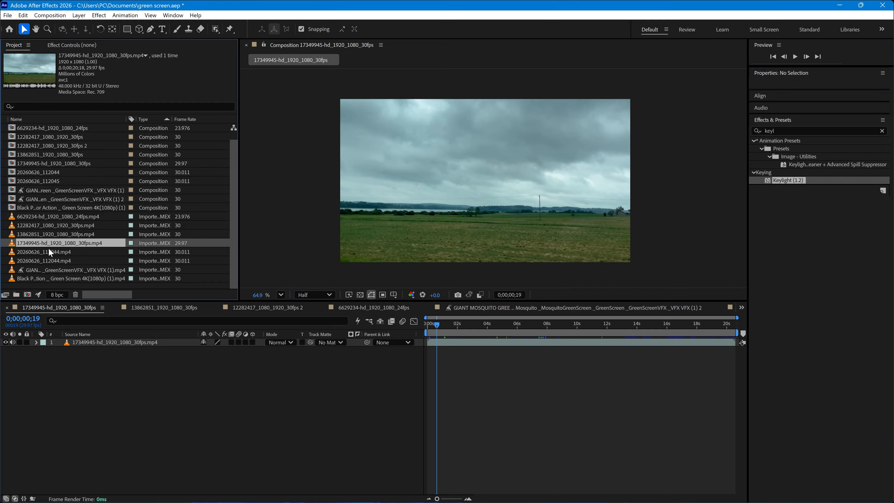
left_click(49, 252)
left_click(49, 260)
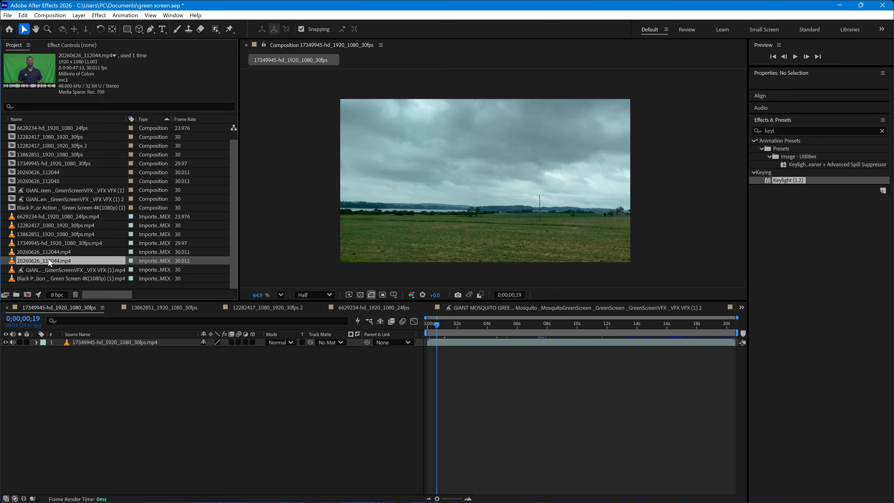
left_click(50, 271)
left_click(48, 280)
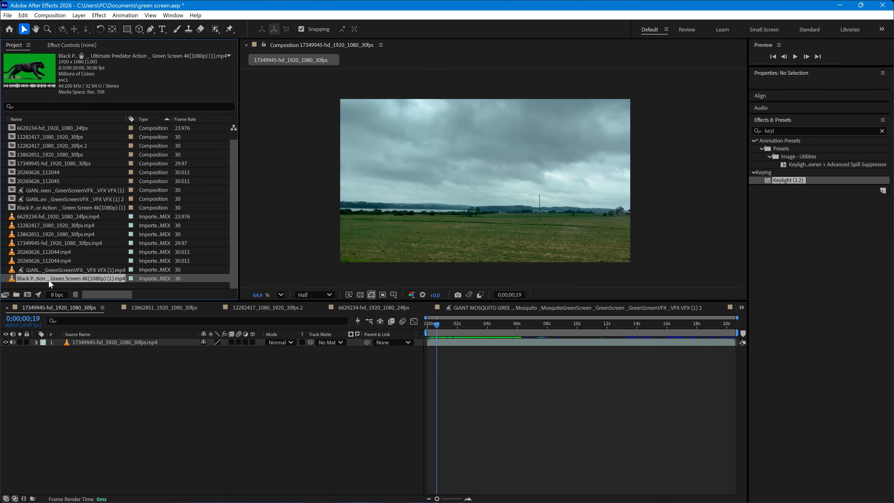
left_click_drag(48, 280, 53, 340)
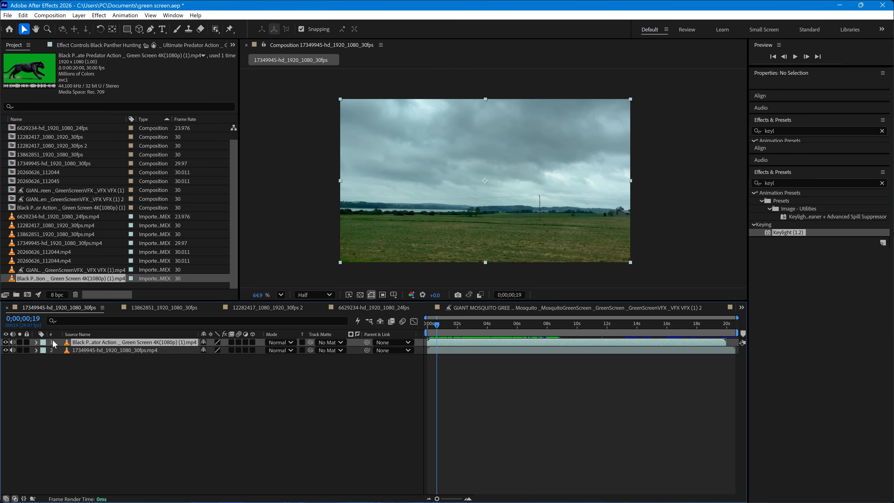
Key out the panther clip's green background with Keylight (1.2), sampling that green as Screen Colour, and scrub back to the start
left_click_drag(786, 233, 493, 348)
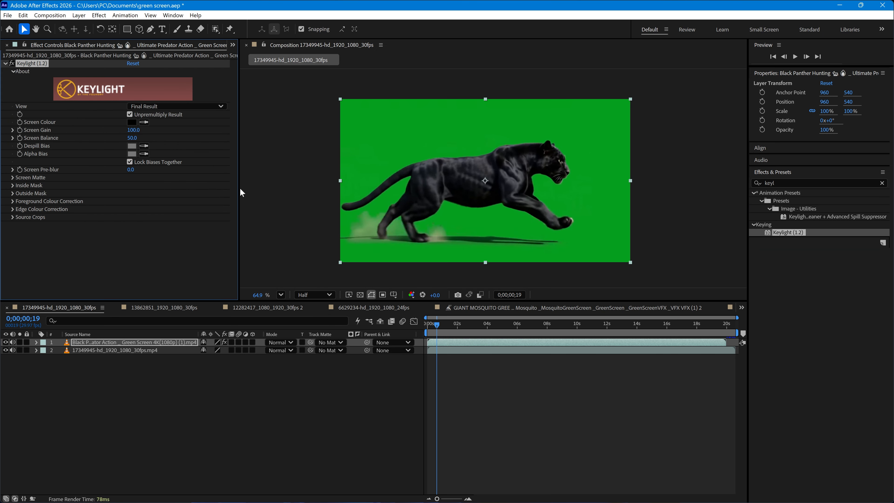
left_click(144, 122)
left_click(412, 136)
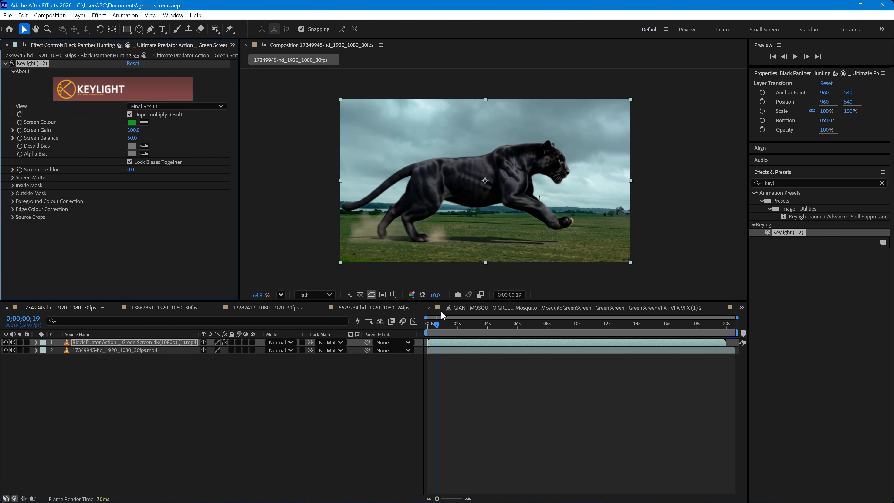
left_click_drag(439, 331, 429, 328)
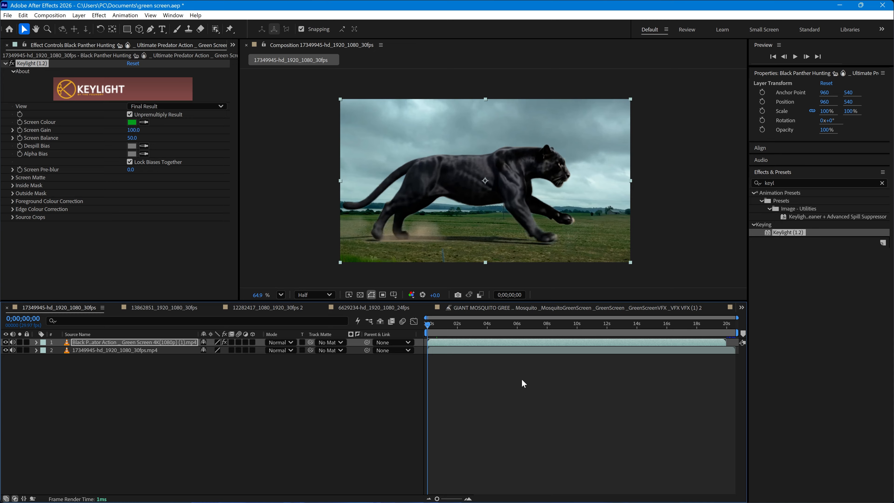
Preview the keyed panther, scale its layer to 67%, and move it to about 567, 733 near the field's lower left
key("space")
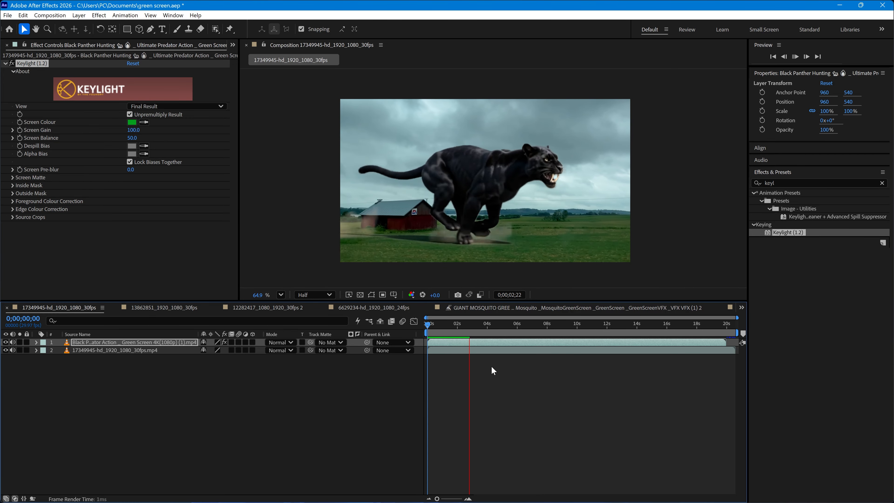
key("space")
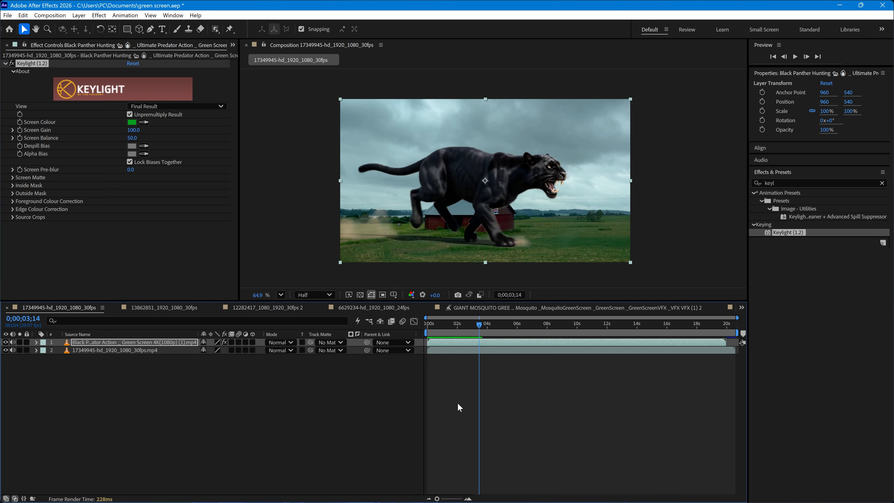
left_click(442, 343)
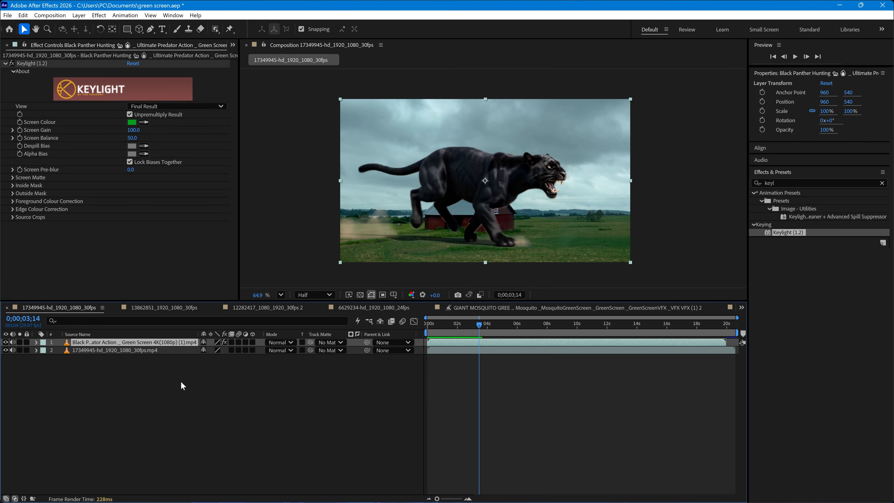
key("s")
left_click_drag(230, 350, 221, 350)
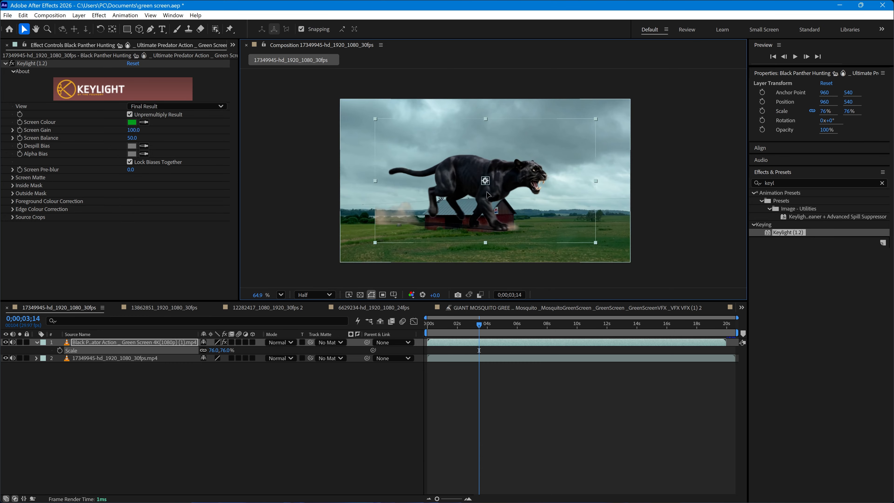
left_click_drag(487, 193, 436, 217)
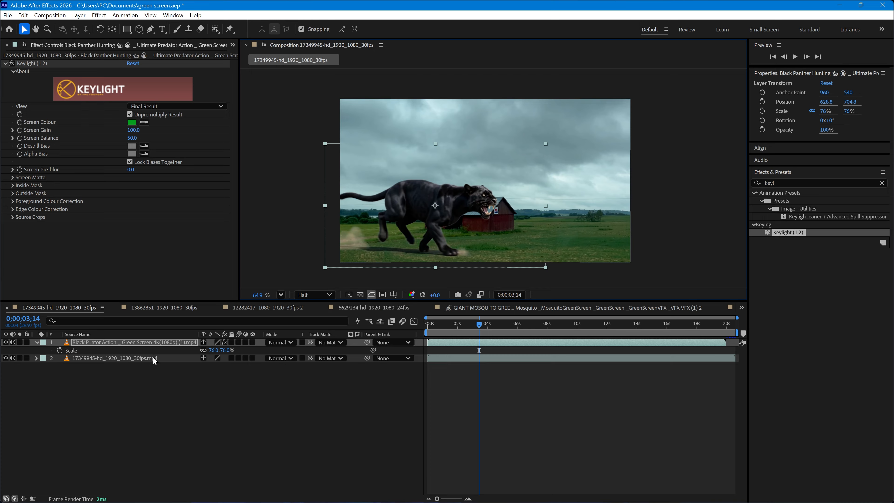
left_click_drag(229, 351, 192, 351)
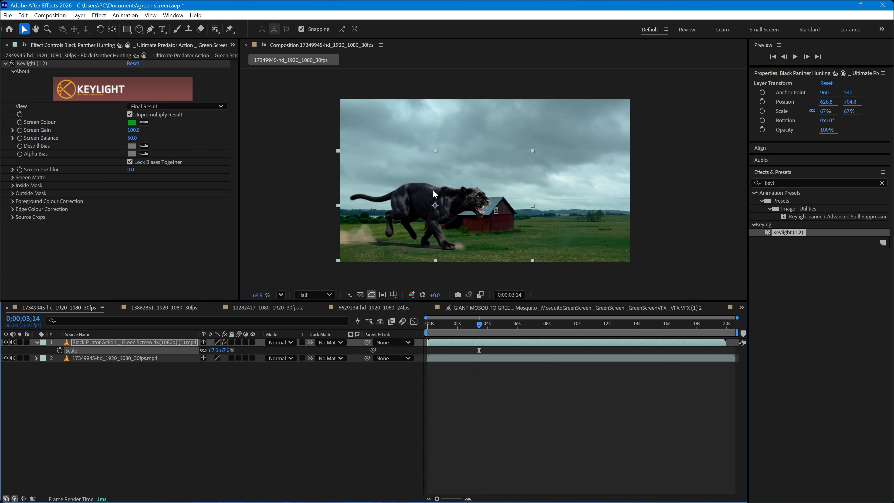
left_click_drag(433, 193, 424, 198)
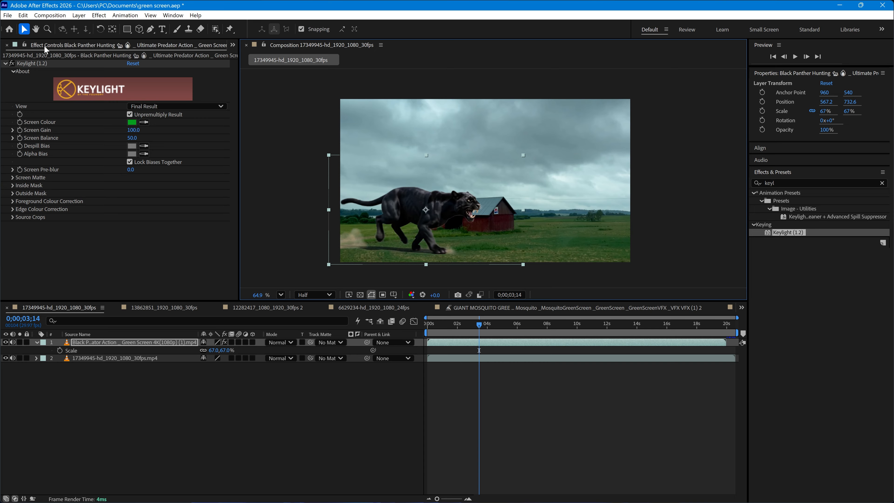
Add the giant mosquito green-screen clip from the project footage above the panther layer
left_click(233, 45)
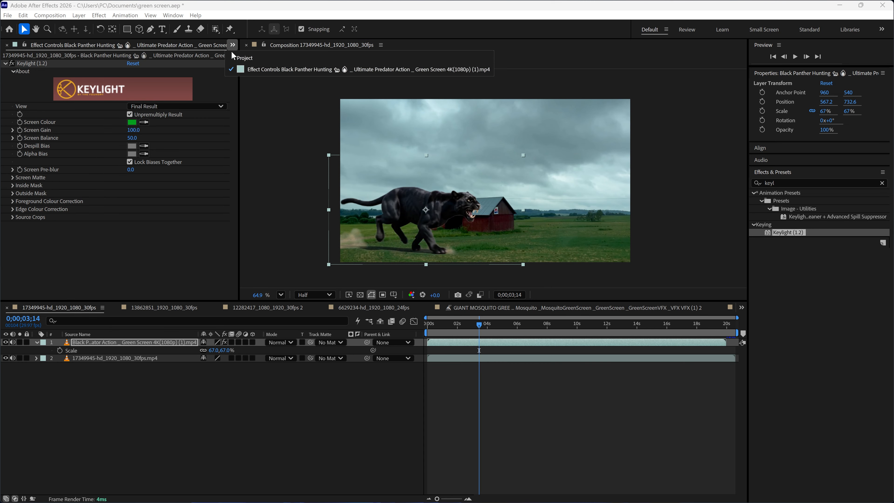
left_click(237, 58)
left_click(53, 269)
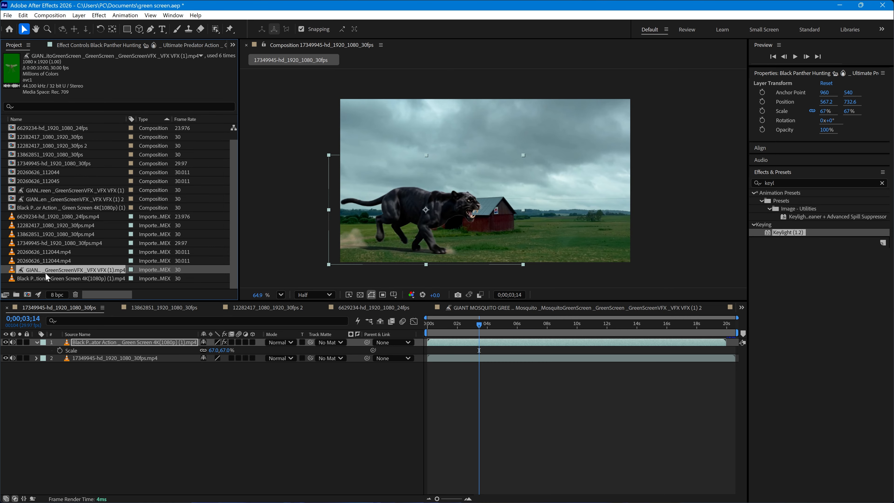
left_click_drag(51, 269, 60, 340)
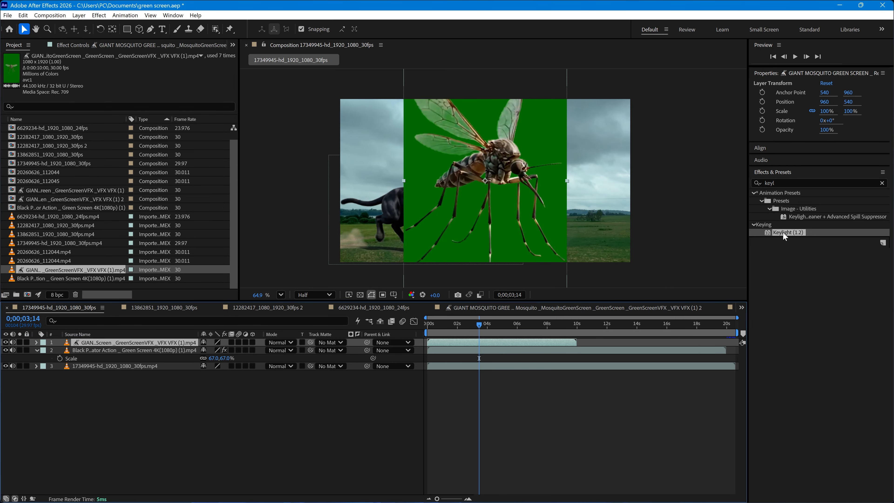
Key out the mosquito clip's green background with Keylight (1.2), sampling that green as Screen Colour
left_click_drag(783, 232, 181, 341)
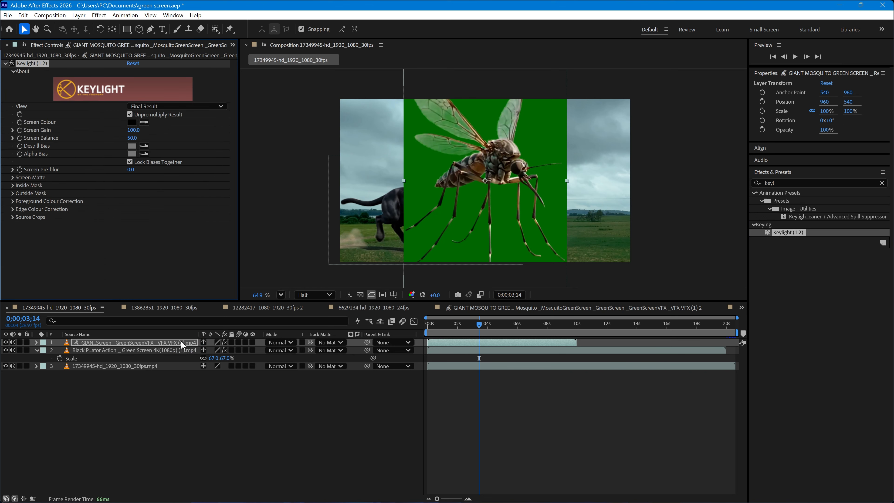
left_click(144, 122)
left_click(551, 150)
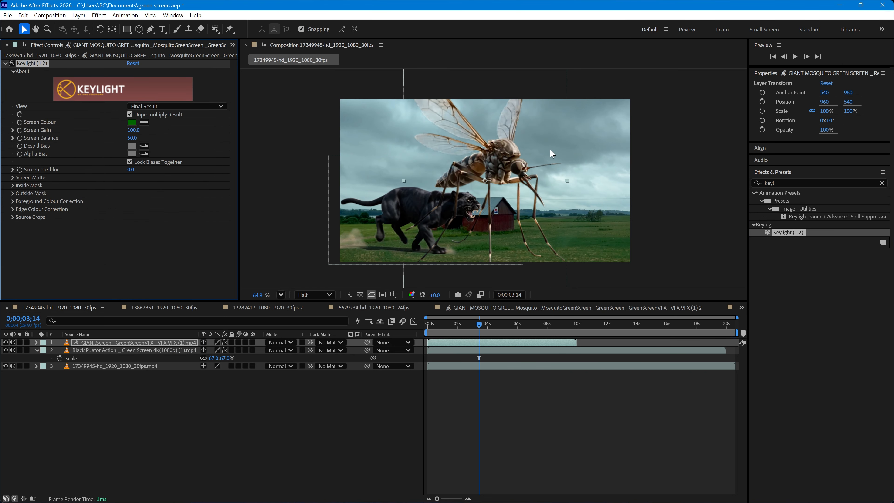
Scale the mosquito layer down to about 40.7% and place it in the sky ahead of the panther, at about 1441, 488
left_click_drag(529, 177, 534, 207)
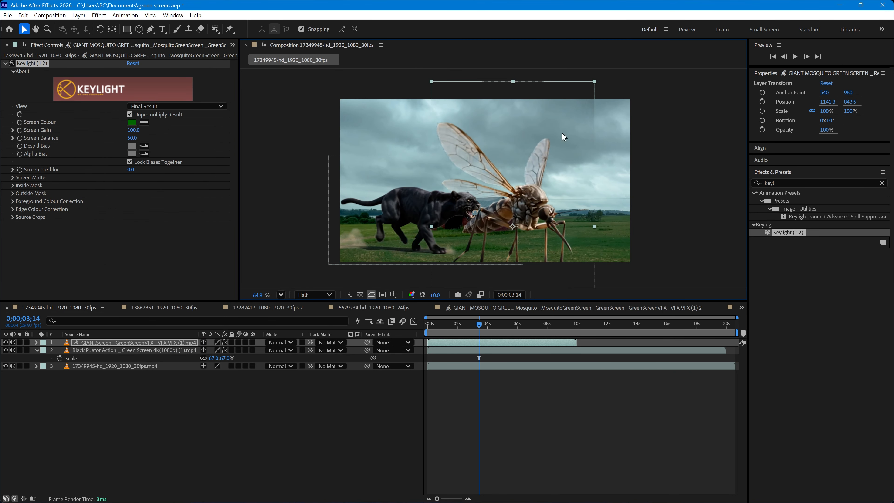
left_click_drag(594, 81, 546, 168)
left_click_drag(511, 226, 570, 168)
left_click(568, 402)
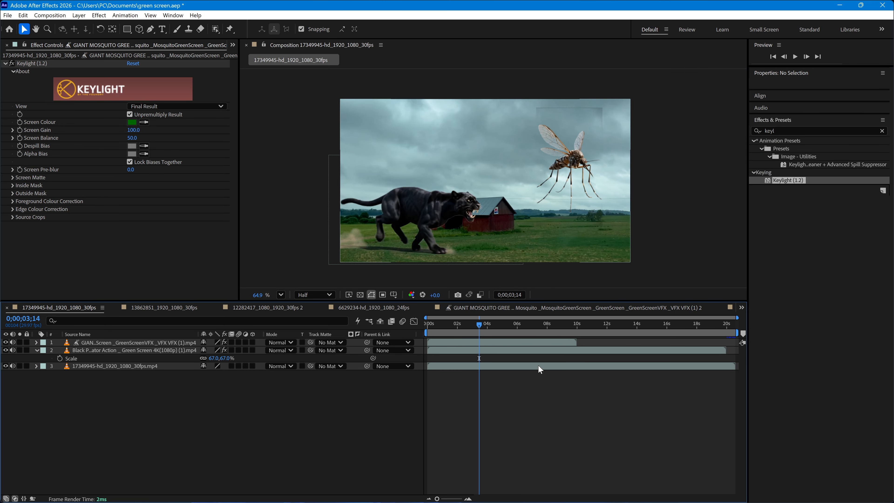
left_click(529, 339)
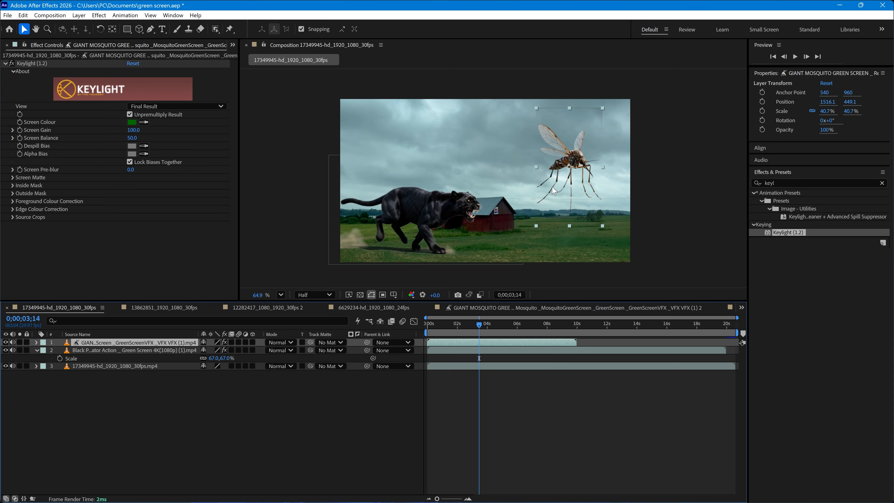
left_click_drag(554, 187, 541, 193)
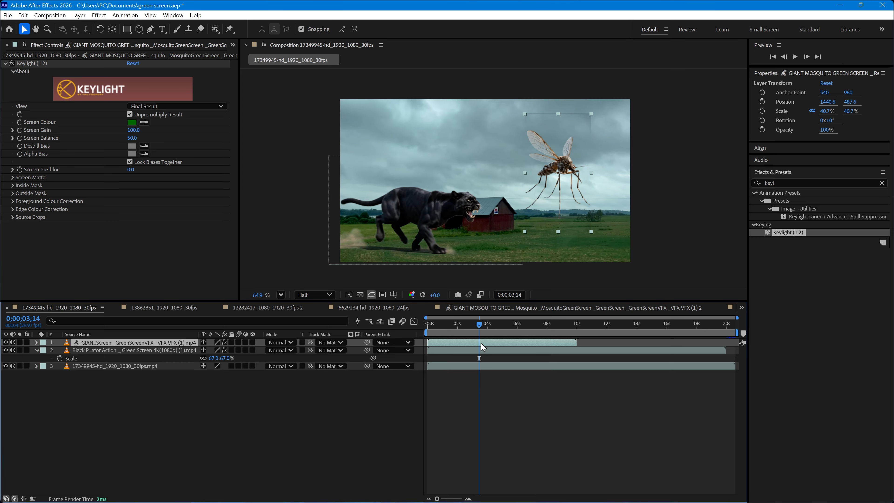
Draw a closed Pen tool mask around the mosquito, enclosing its wings, body and legs
left_click_drag(147, 29, 177, 26)
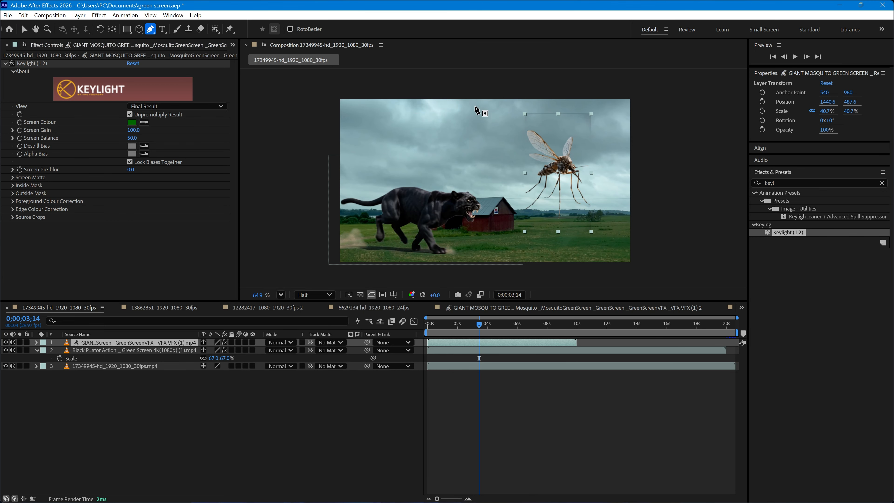
left_click(528, 119)
left_click(547, 122)
left_click(560, 129)
left_click(582, 122)
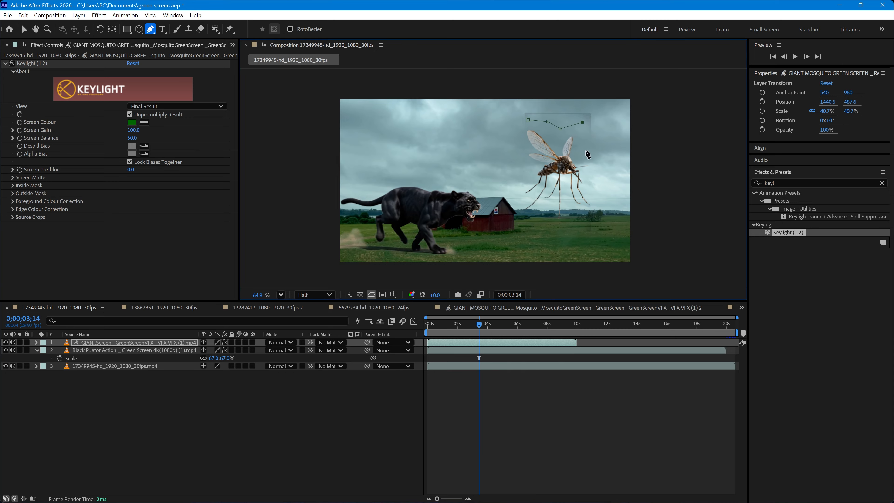
left_click(585, 151)
left_click(595, 170)
left_click(587, 192)
left_click(599, 218)
left_click(520, 201)
left_click(522, 174)
left_click(522, 140)
left_click(528, 121)
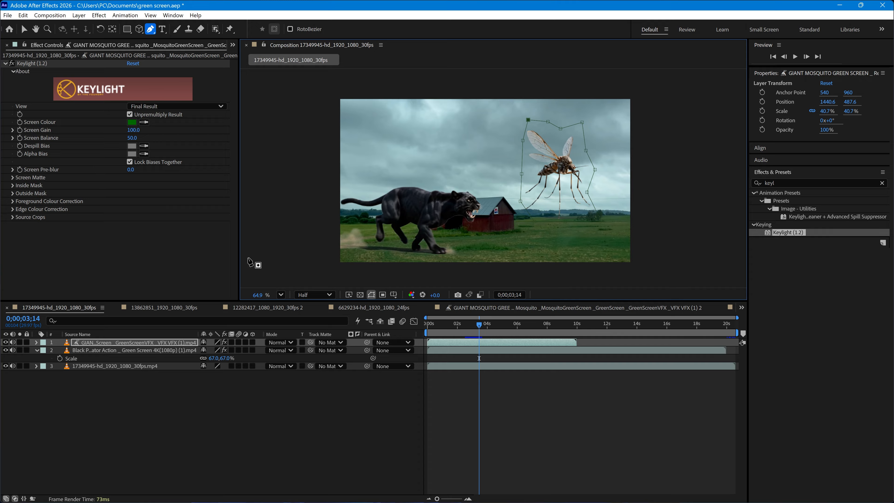
Feather the mosquito's mask by 29 pixels and check the composite near the start of the timeline
left_click(35, 342)
left_click(43, 350)
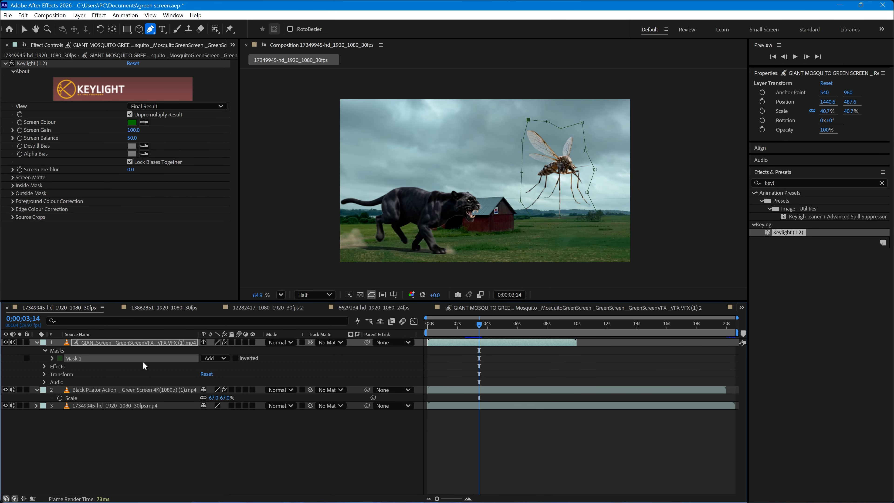
left_click(52, 358)
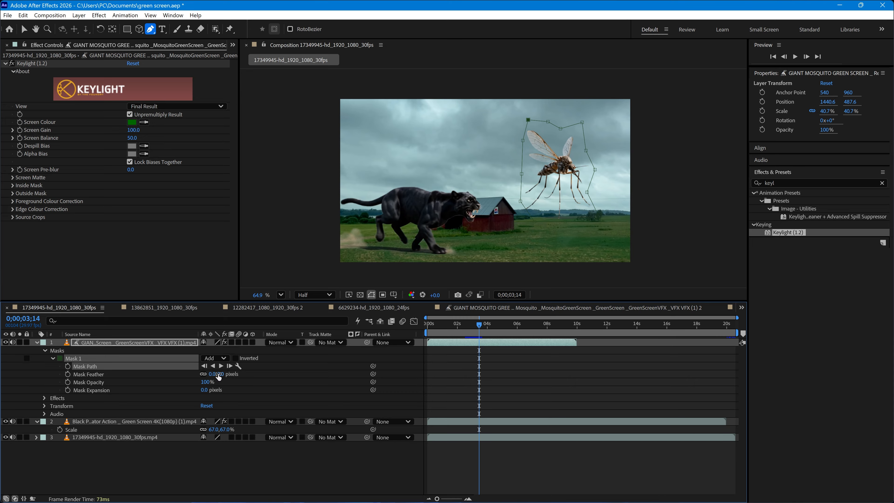
left_click_drag(220, 375, 441, 334)
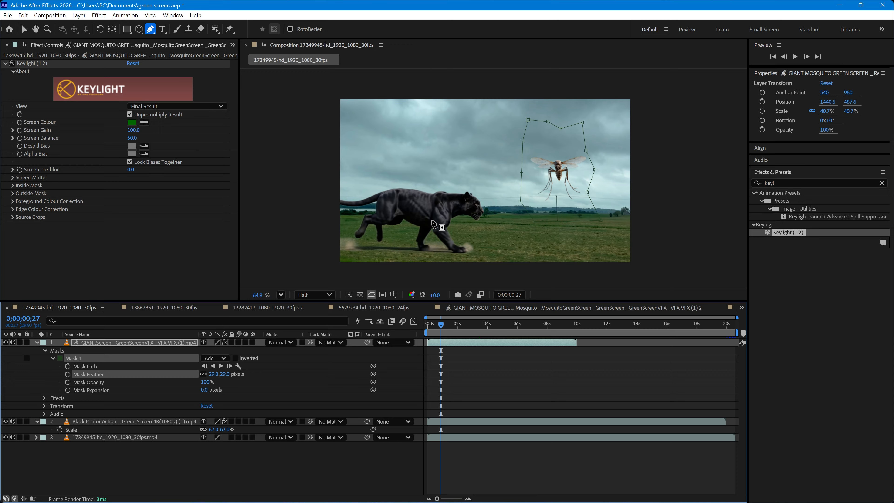
left_click(37, 342)
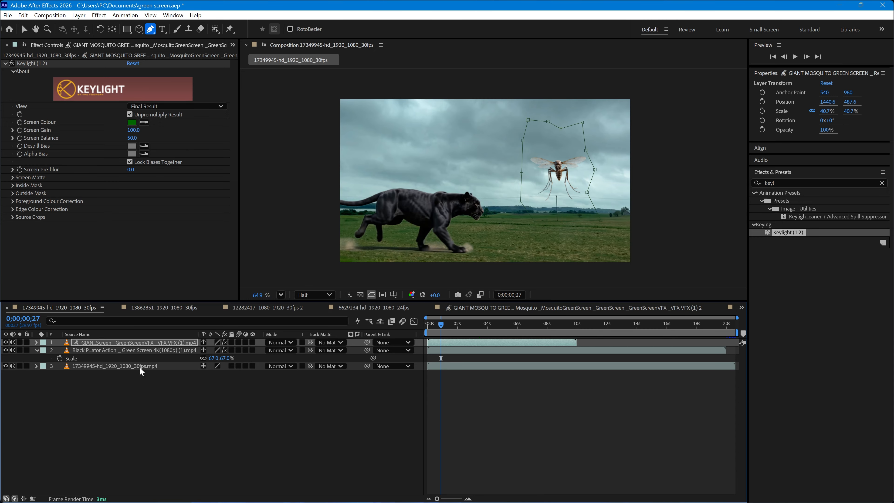
left_click(229, 427)
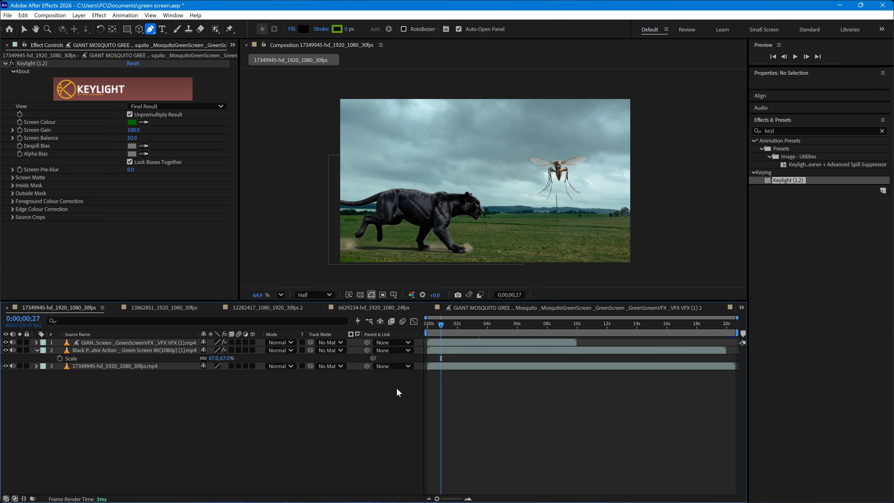
Find the Lumetri Color effect and apply it to the black panther layer
left_click(786, 131)
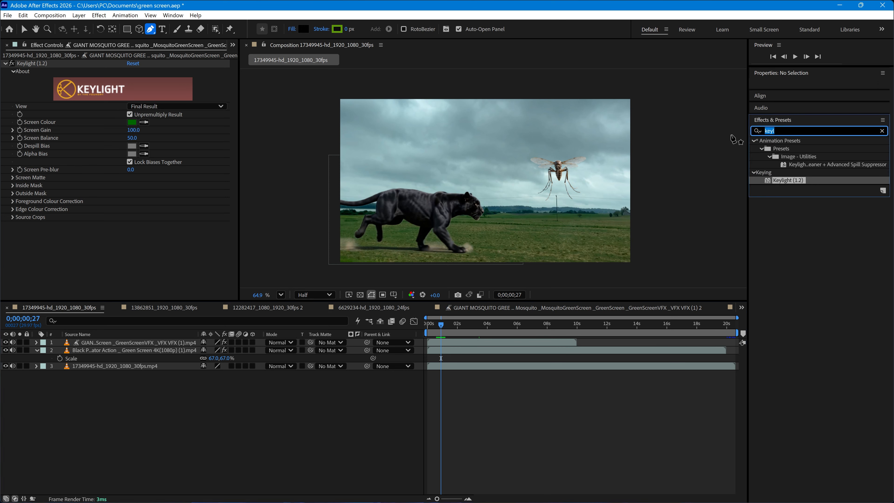
type("l")
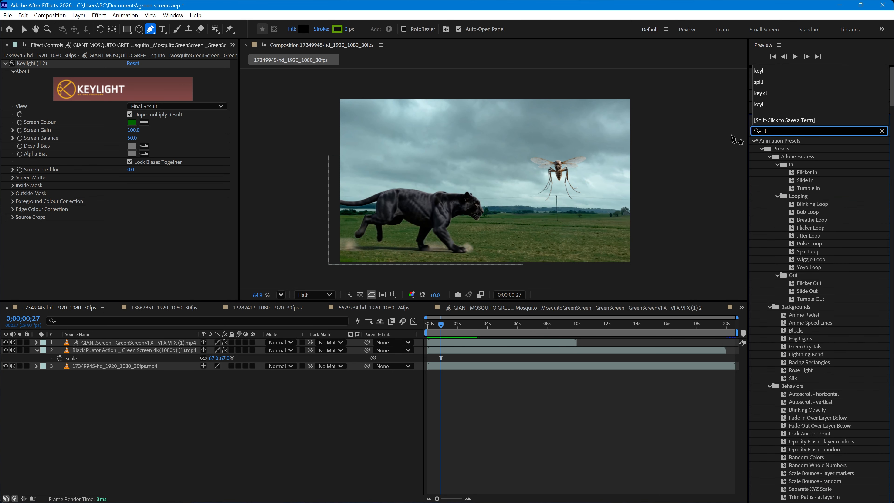
type("ume")
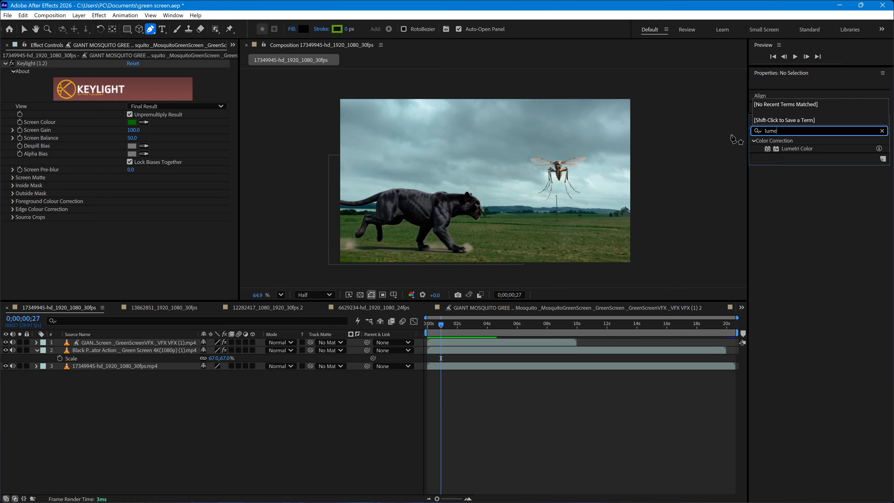
left_click_drag(780, 151, 130, 351)
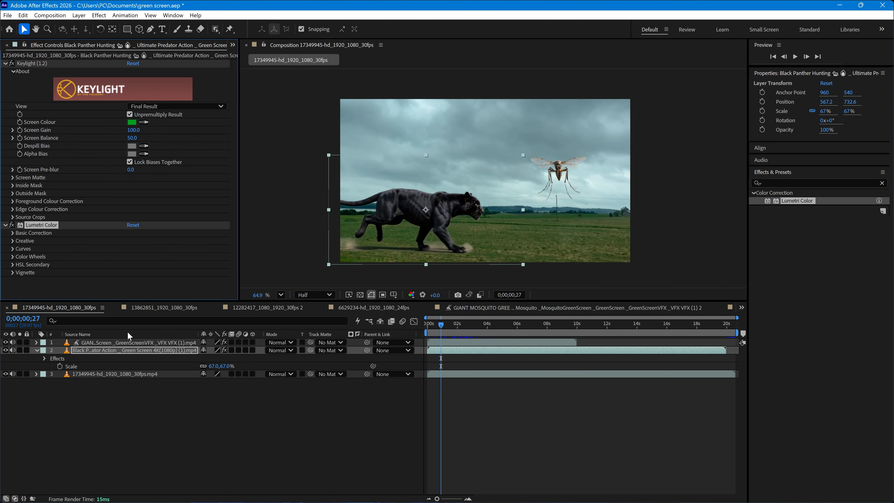
Set the panther's Lumetri Temperature to -7, Exposure to -0.1, Highlights to 8, Shadows to -8 and Whites to 12
left_click(13, 232)
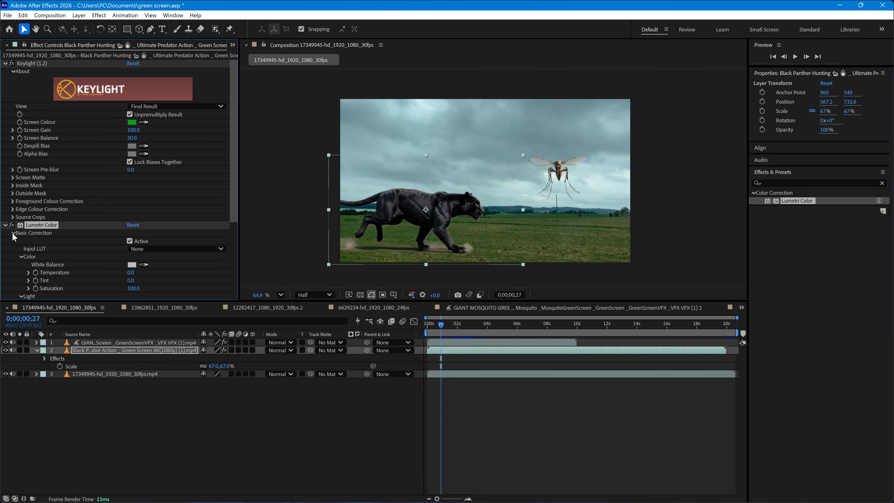
scroll(225, 181, "down", 5)
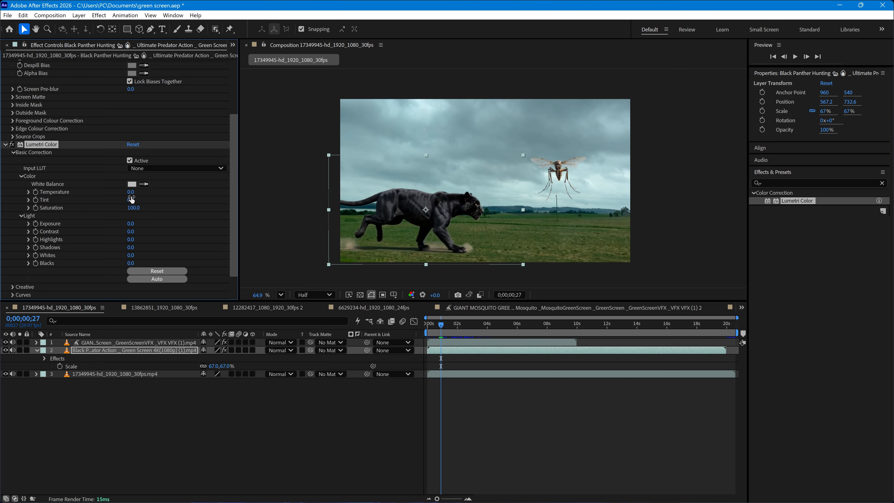
left_click_drag(130, 191, 120, 191)
left_click_drag(130, 223, 139, 255)
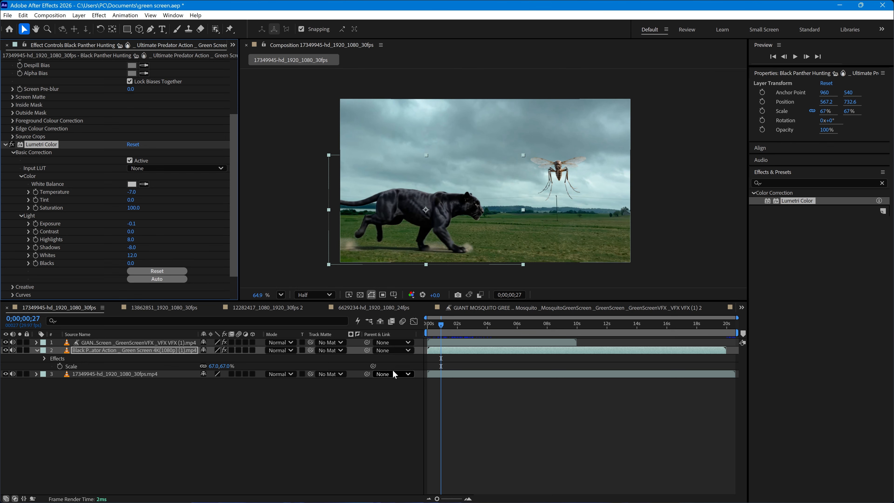
Look through the dirt-road, presenter and mosquito compositions, then return to the field composite and scrub to about two seconds
left_click(259, 309)
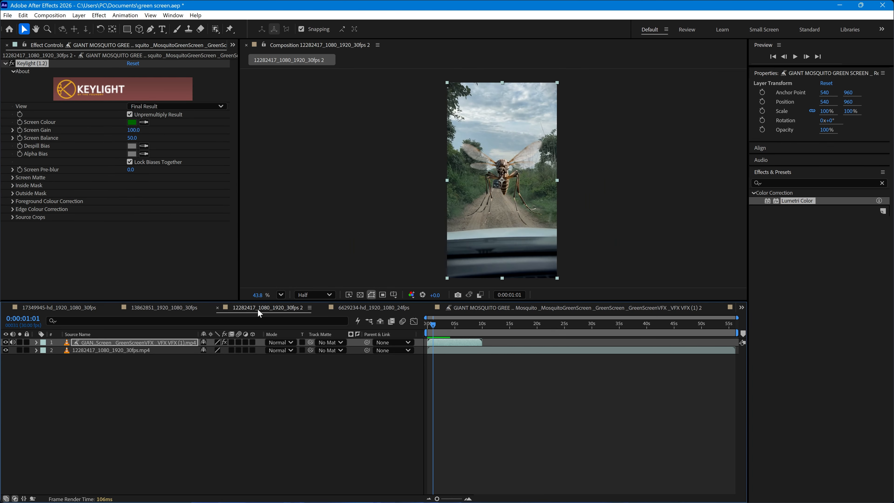
left_click(375, 308)
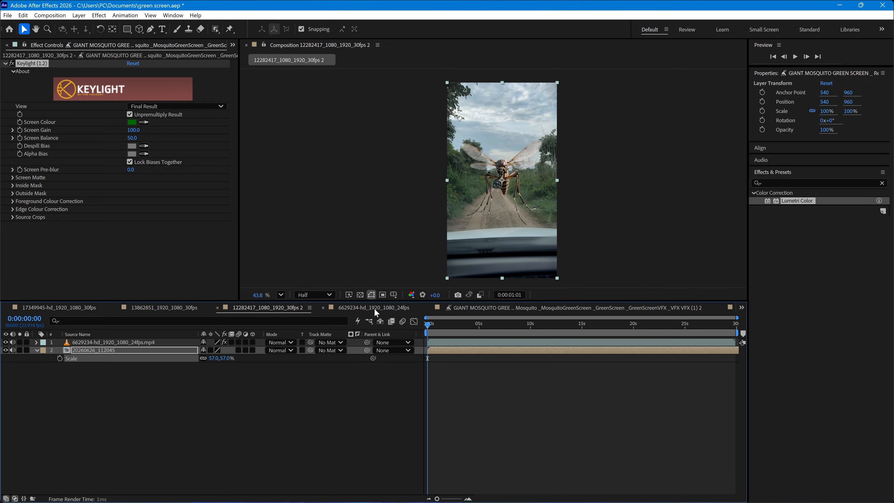
left_click(463, 306)
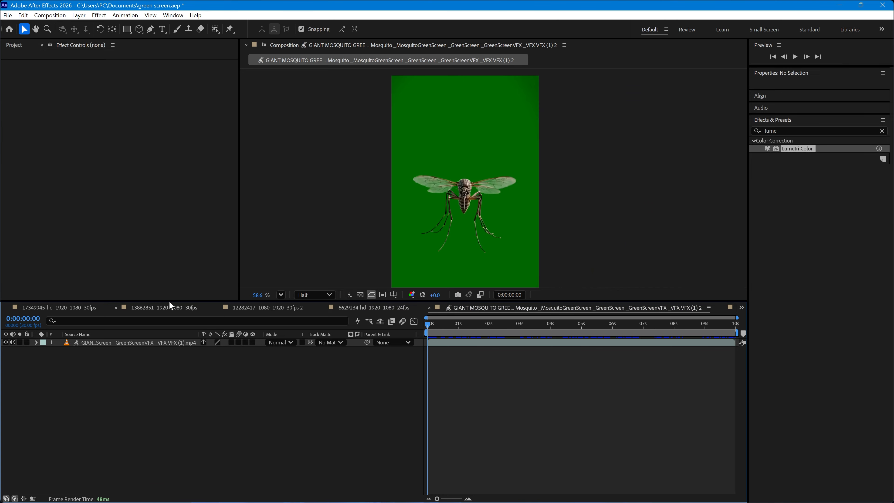
left_click(98, 309)
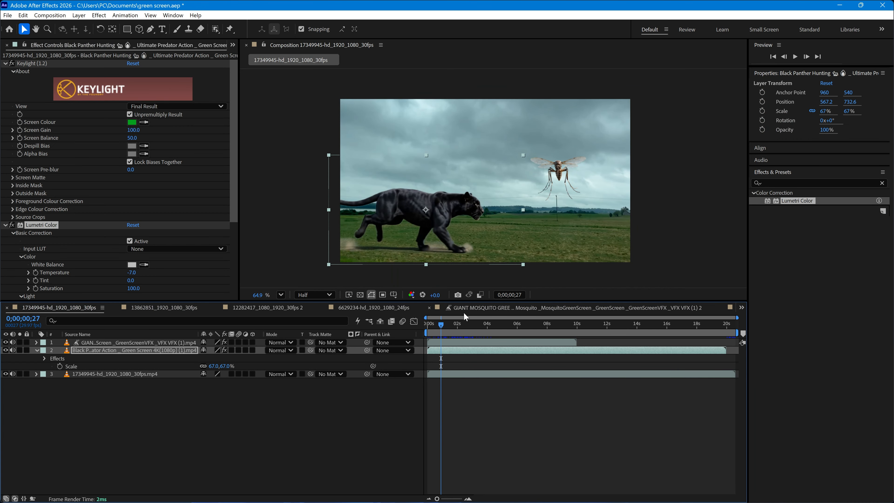
mouse_move(456, 334)
left_mouse_down()
mouse_move(507, 330)
mouse_move(459, 334)
left_mouse_up()
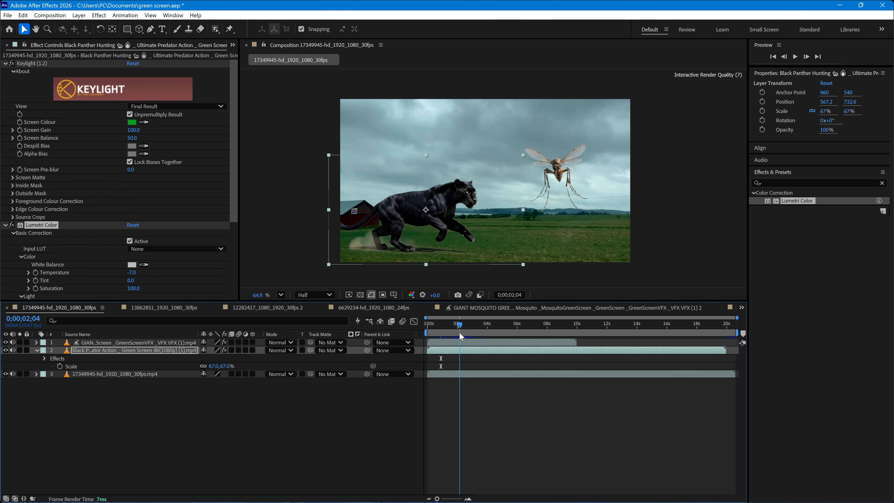